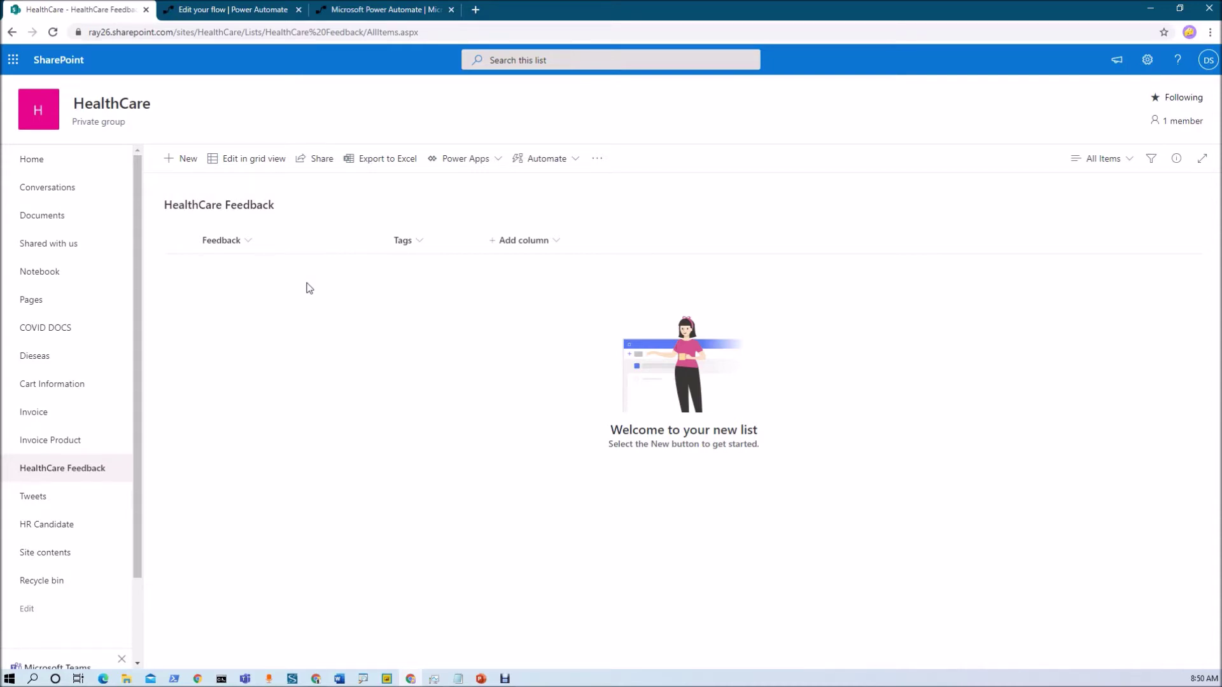
- Leave the empty HealthCare Feedback list and switch to the Microsoft Power Automate tab
{"action": "left_click", "coordinate": [421, 12]}
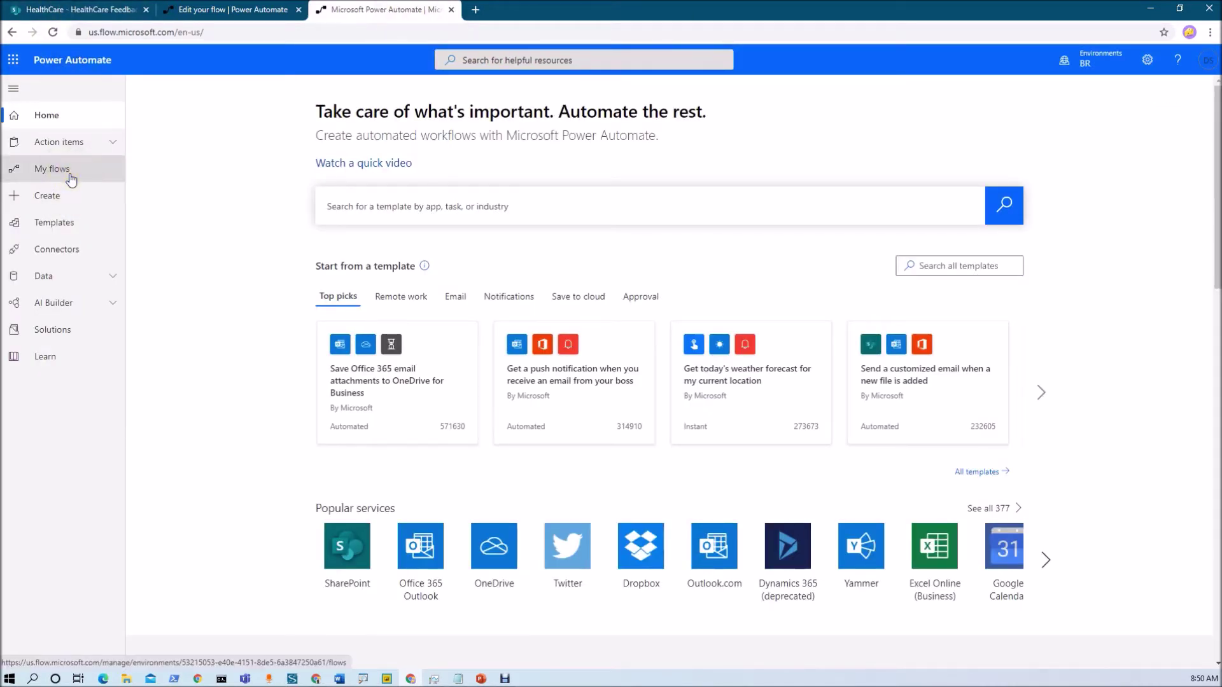
- Create automated flow 'SentimentAnalysis-List' with the SharePoint 'When an item is created' trigger
{"action": "left_click", "coordinate": [67, 197]}
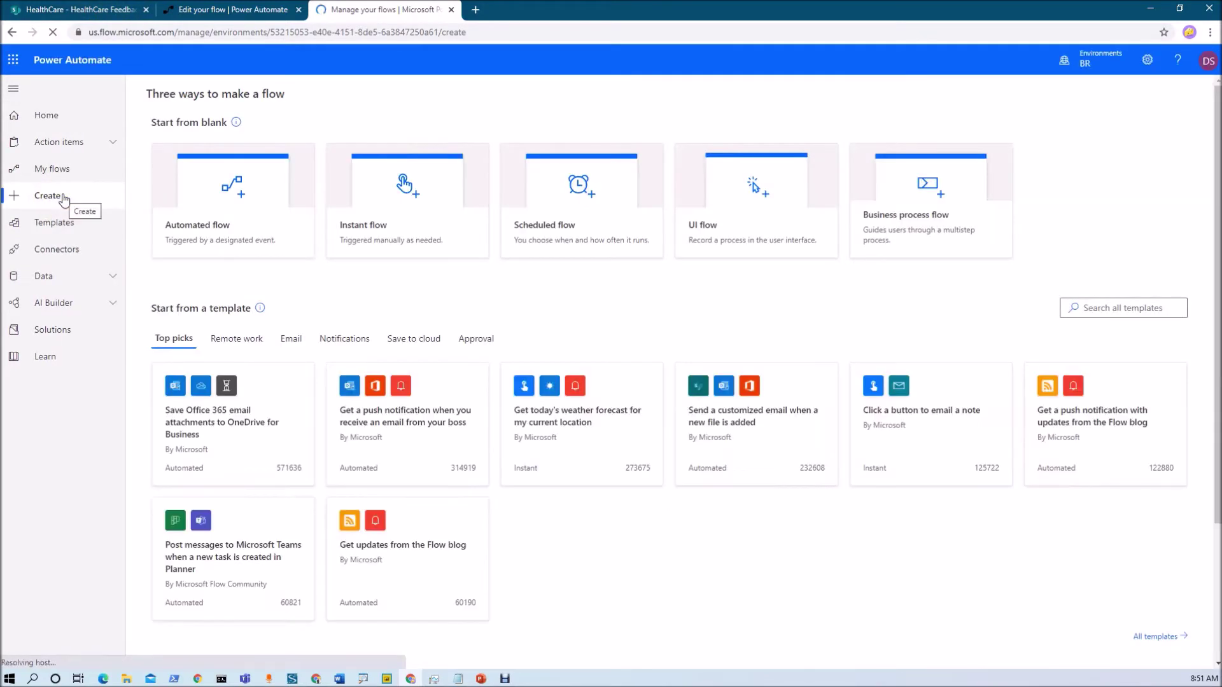
{"action": "left_click", "coordinate": [223, 225]}
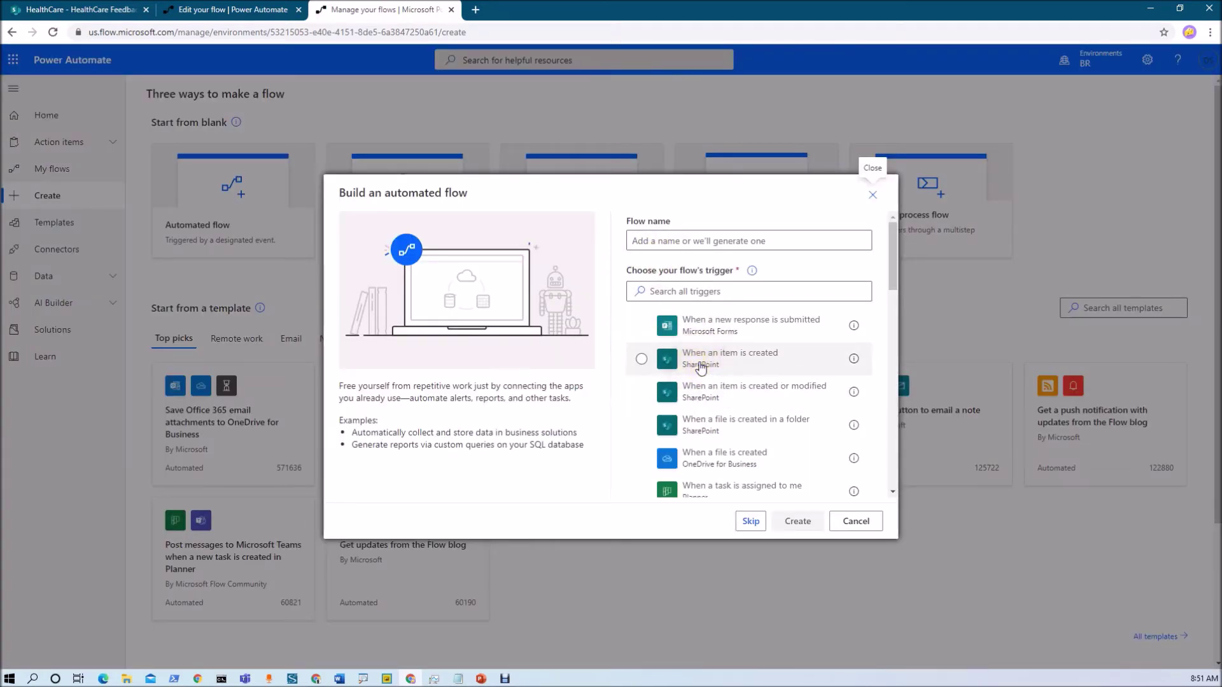
{"action": "left_click", "coordinate": [700, 367]}
{"action": "left_click", "coordinate": [697, 242]}
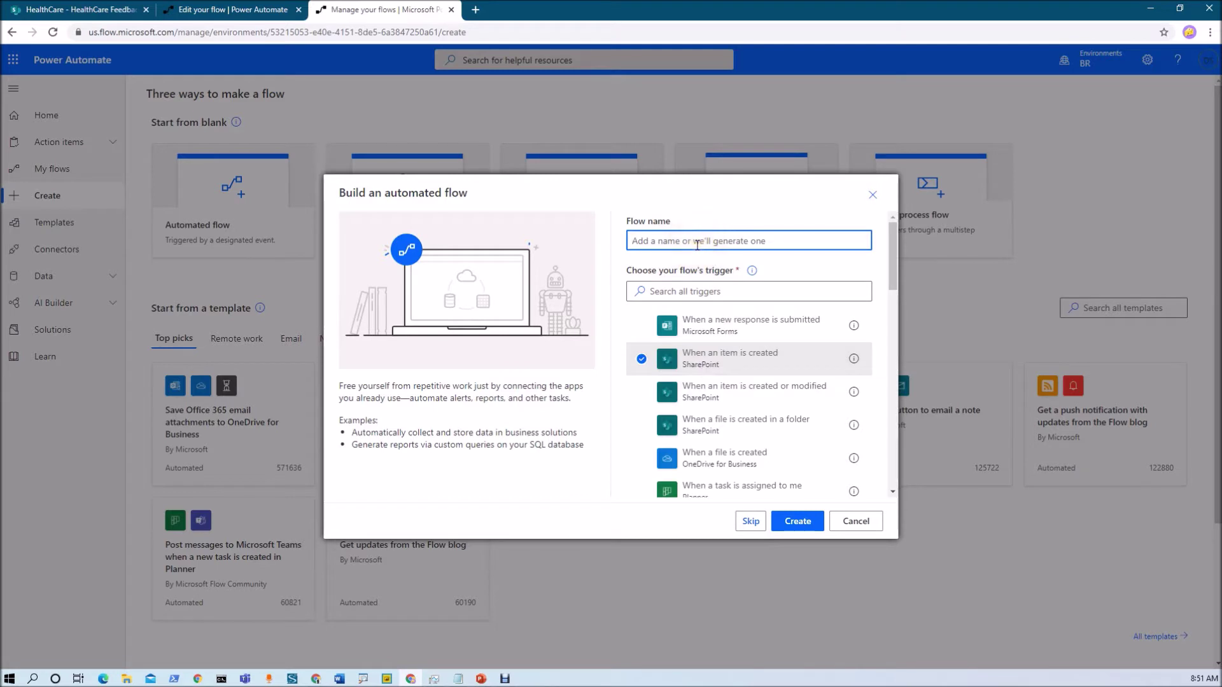
{"action": "type", "text": "Sen"}
{"action": "type", "text": "timentAnalysis-List"}
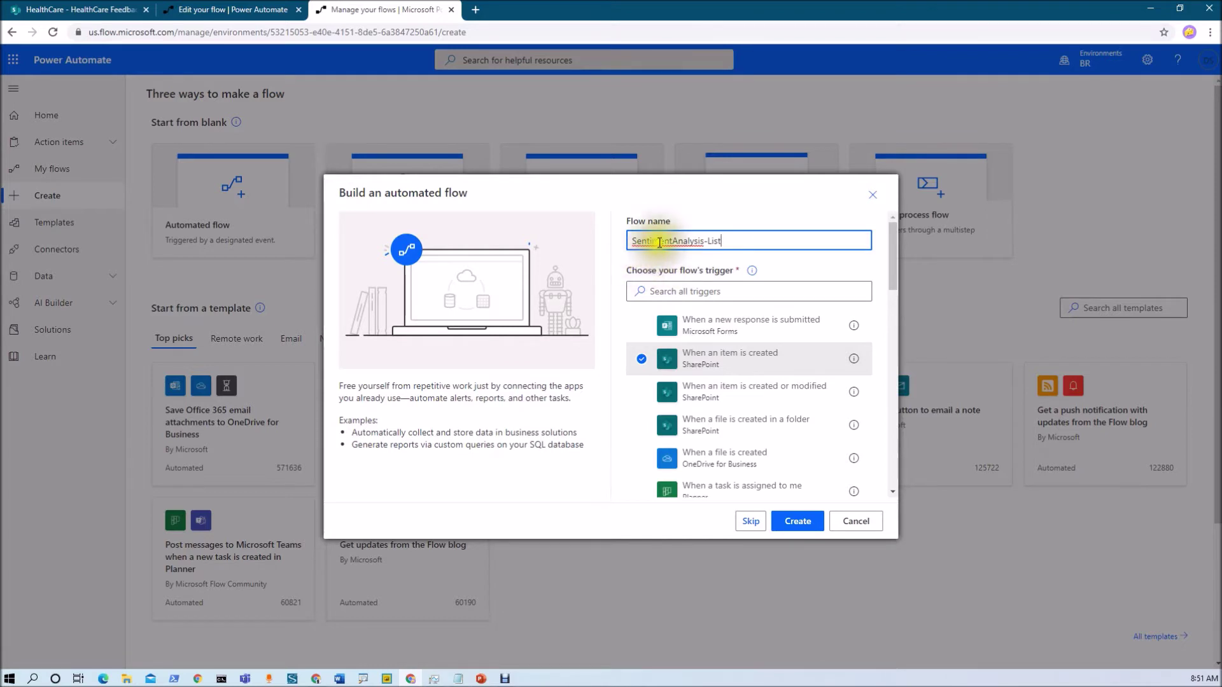
{"action": "left_click", "coordinate": [812, 521]}
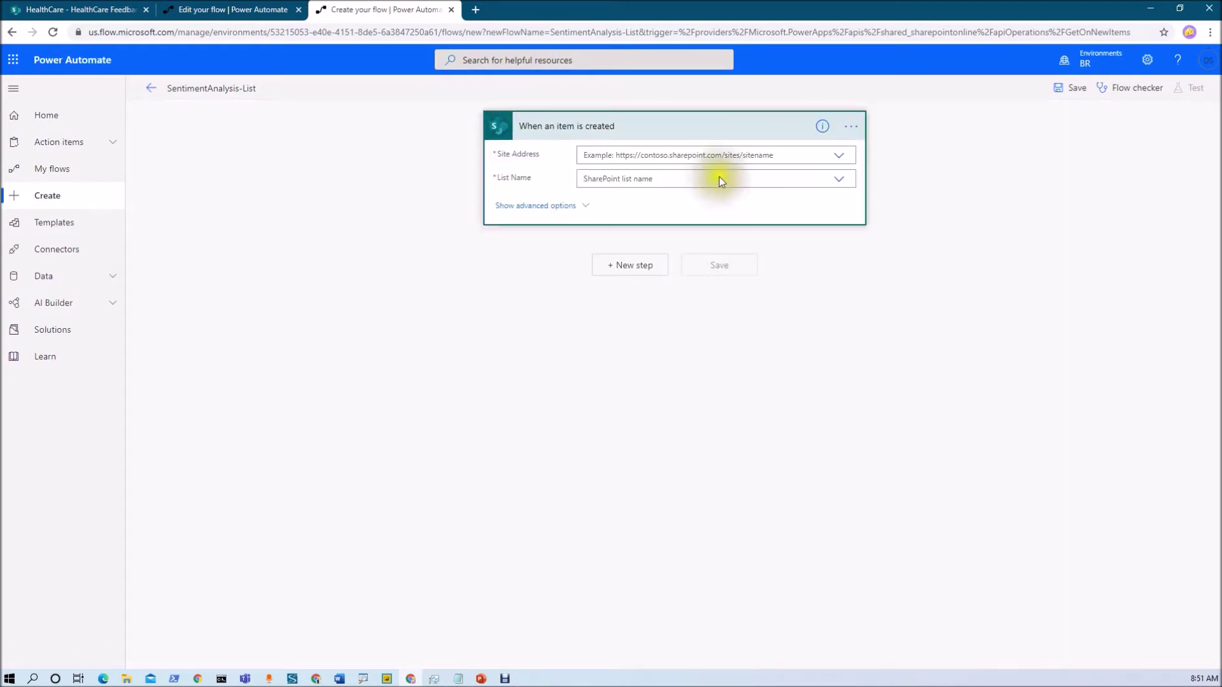
- Set the trigger to the HealthCare site's HealthCare Feedback list and add a new step
{"action": "left_click", "coordinate": [839, 157]}
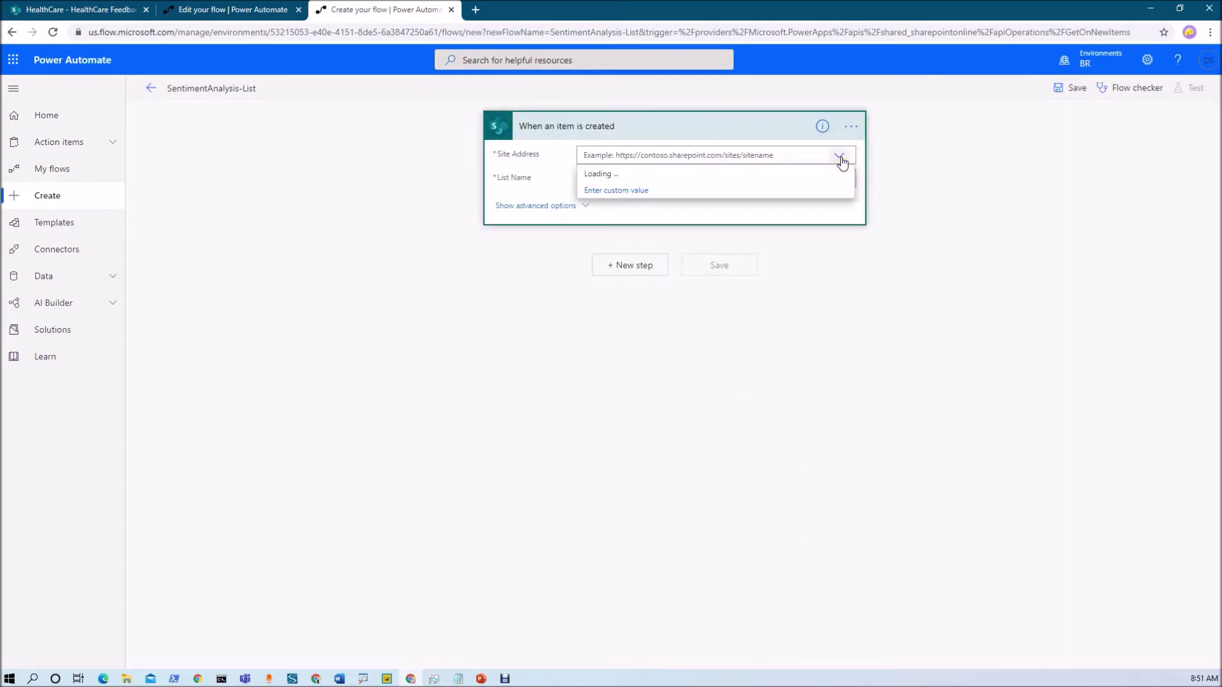
{"action": "left_click", "coordinate": [701, 177]}
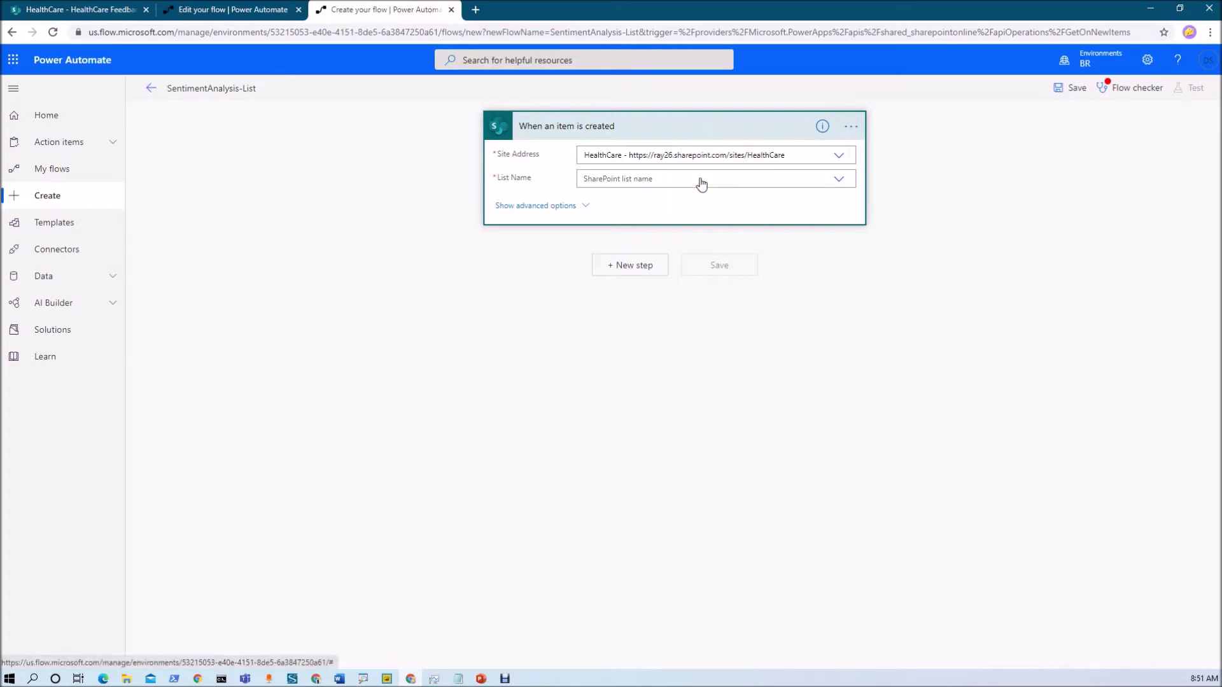
{"action": "left_click", "coordinate": [839, 180]}
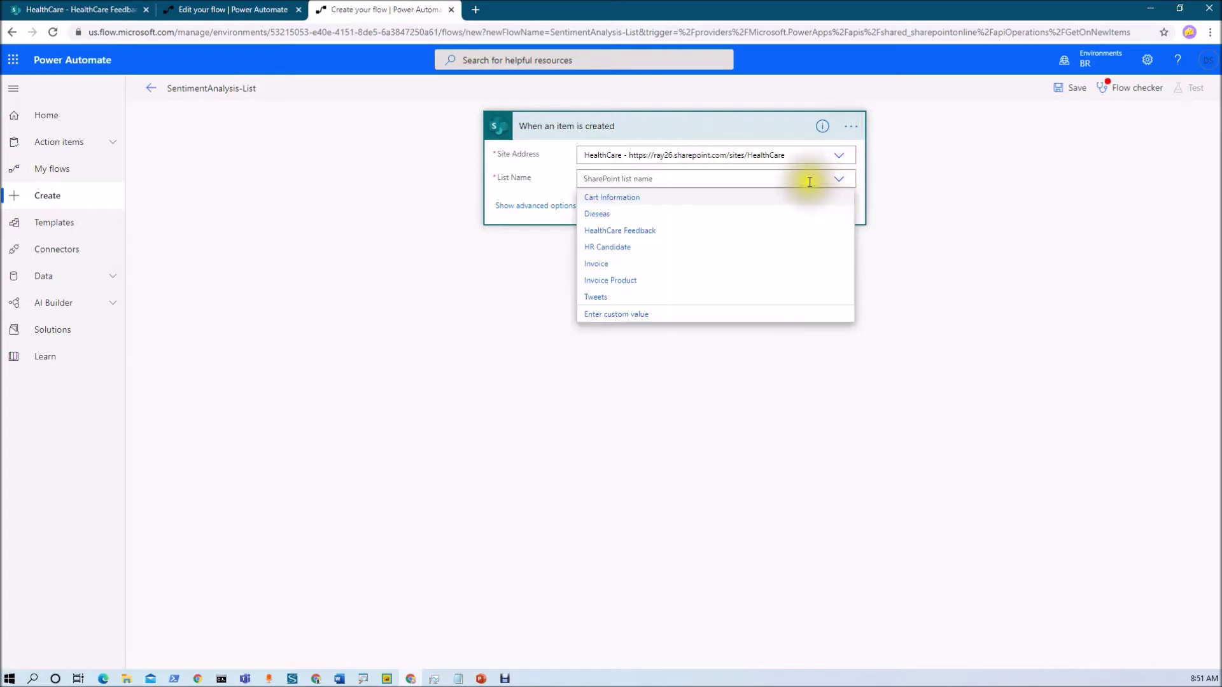
{"action": "left_click", "coordinate": [675, 231]}
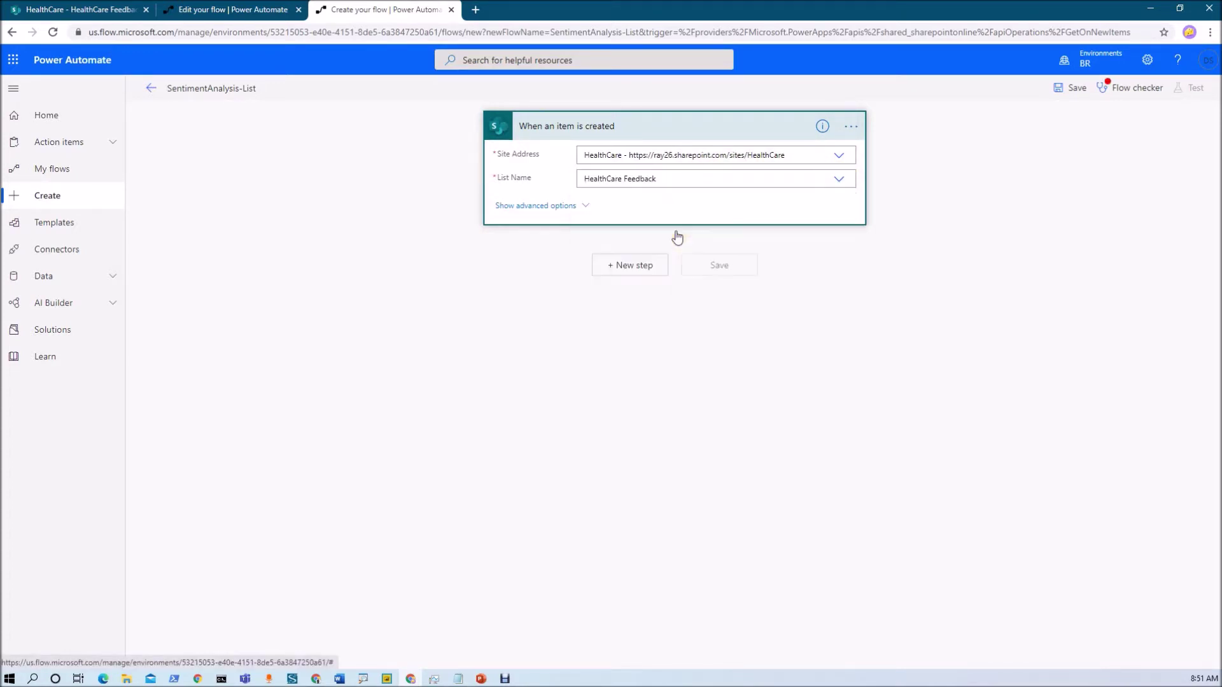
{"action": "left_click", "coordinate": [631, 269]}
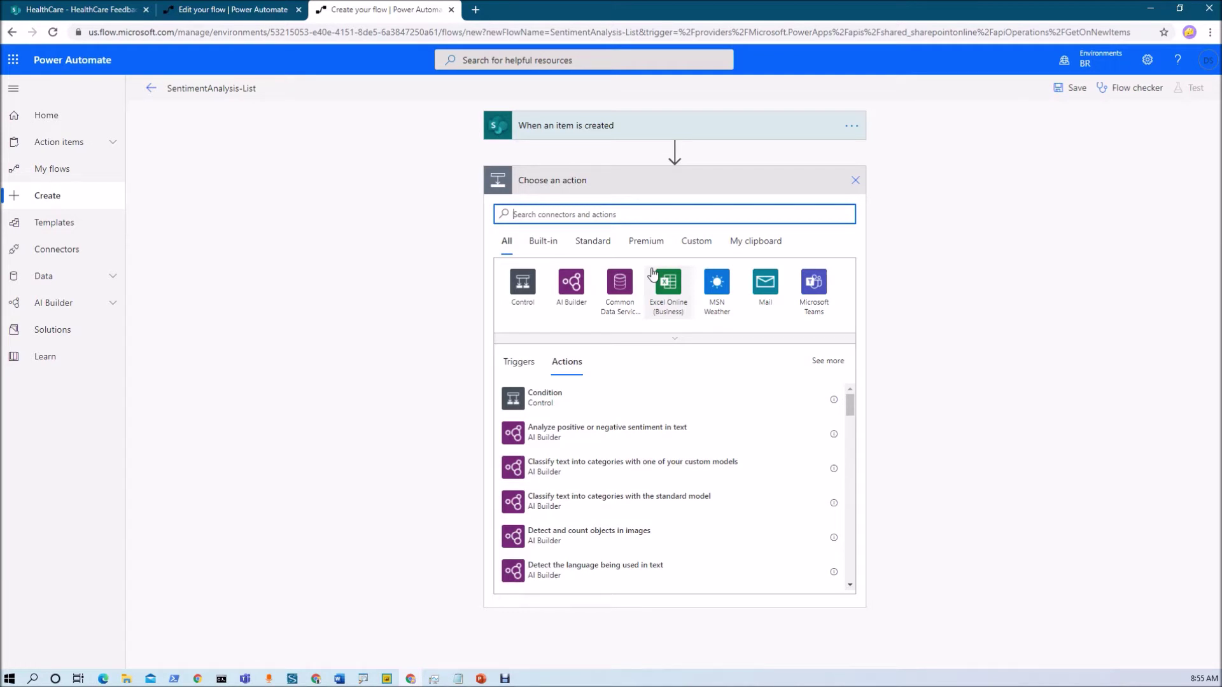
- Add an AI Builder Predict step with model SentimentAnalysis, language 'en', and the item Title
{"action": "left_click", "coordinate": [571, 282]}
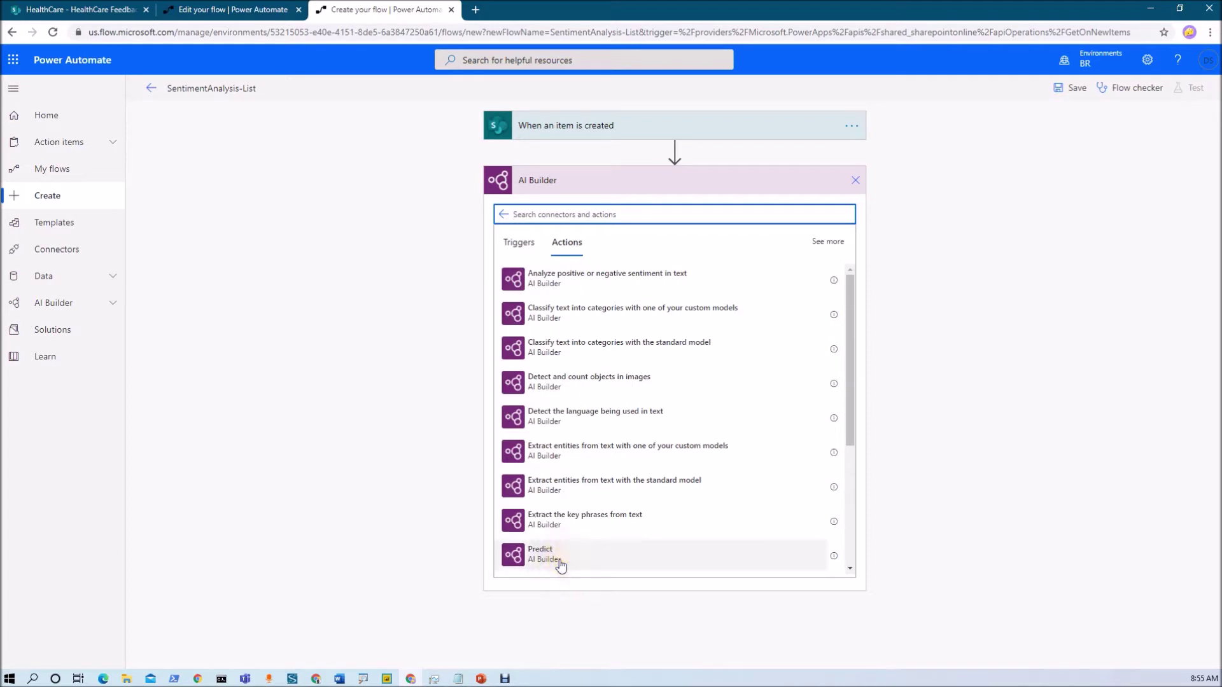
{"action": "left_click", "coordinate": [560, 564]}
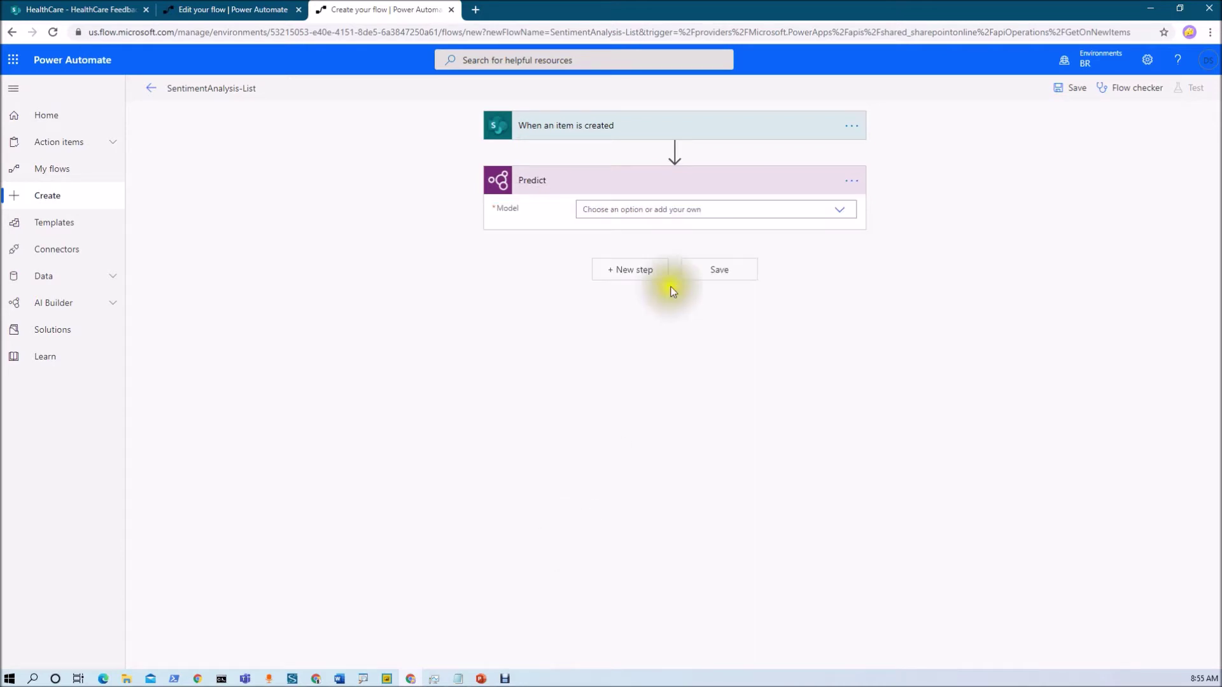
{"action": "left_click", "coordinate": [840, 218]}
{"action": "left_click", "coordinate": [700, 229]}
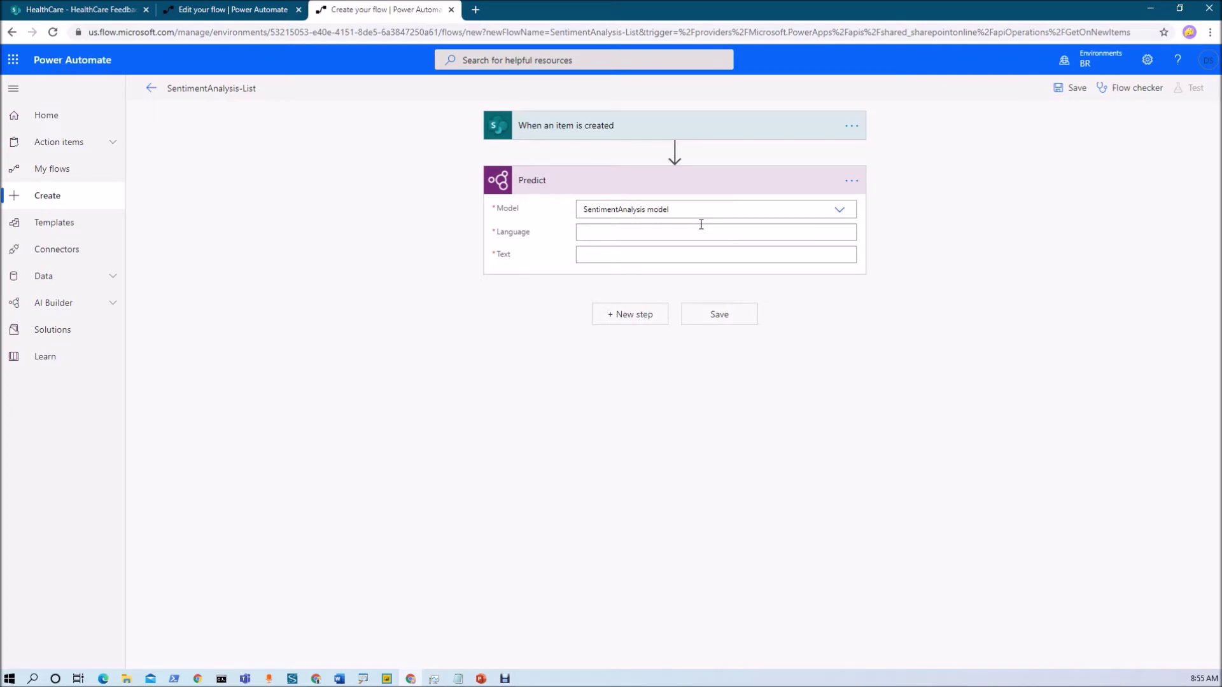
{"action": "left_click", "coordinate": [625, 235]}
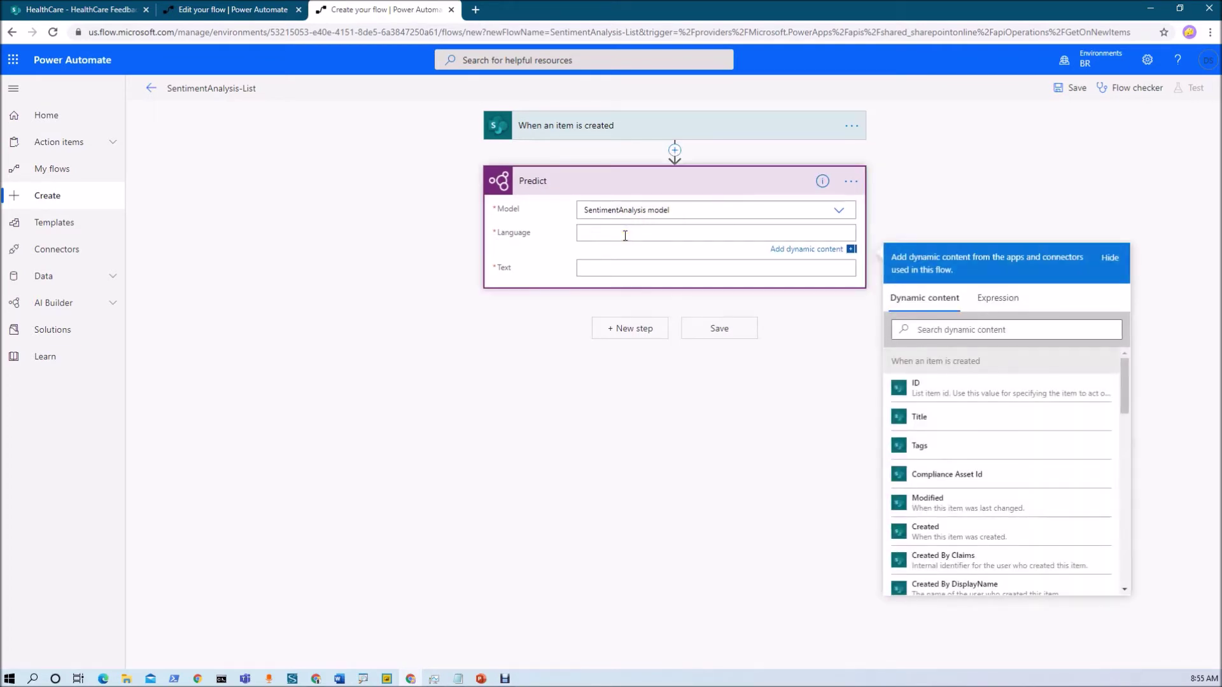
{"action": "type", "text": "en"}
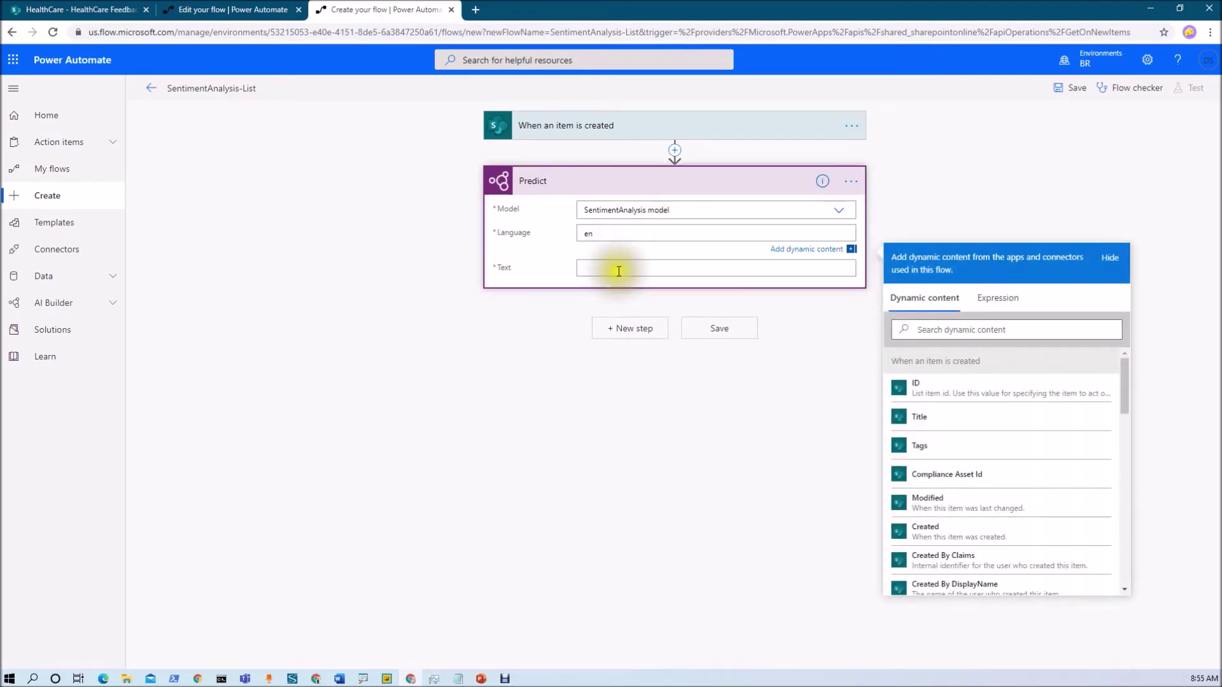
{"action": "left_click", "coordinate": [619, 269]}
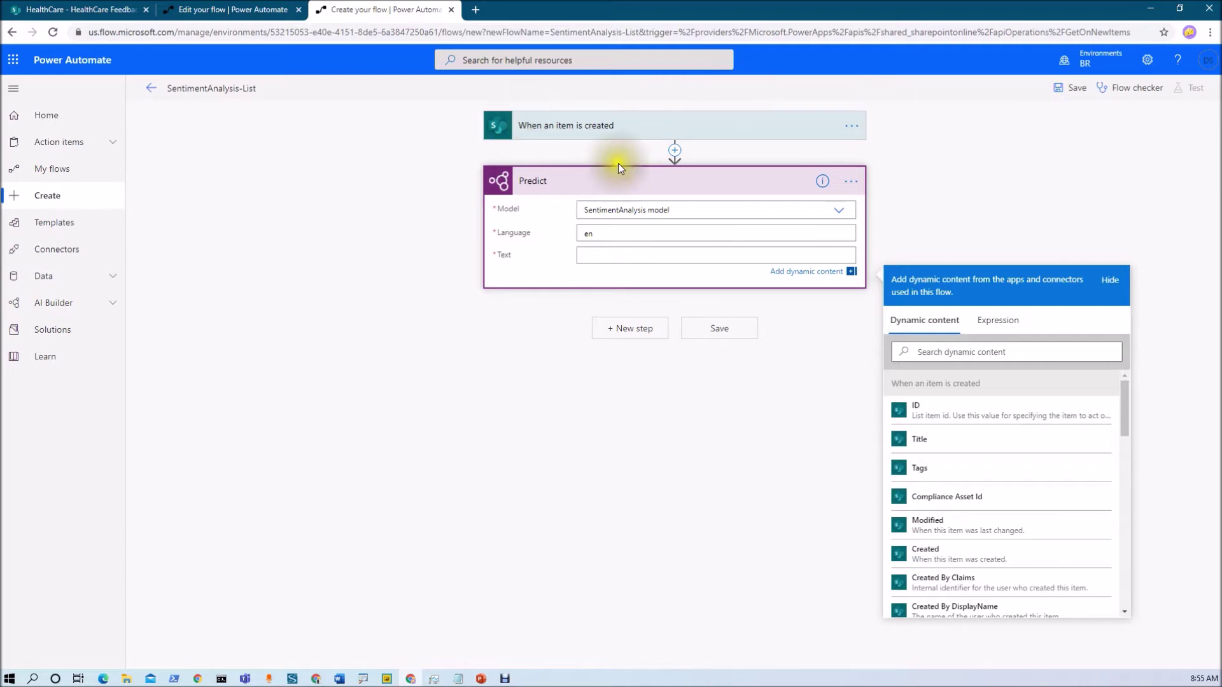
{"action": "left_click", "coordinate": [924, 449]}
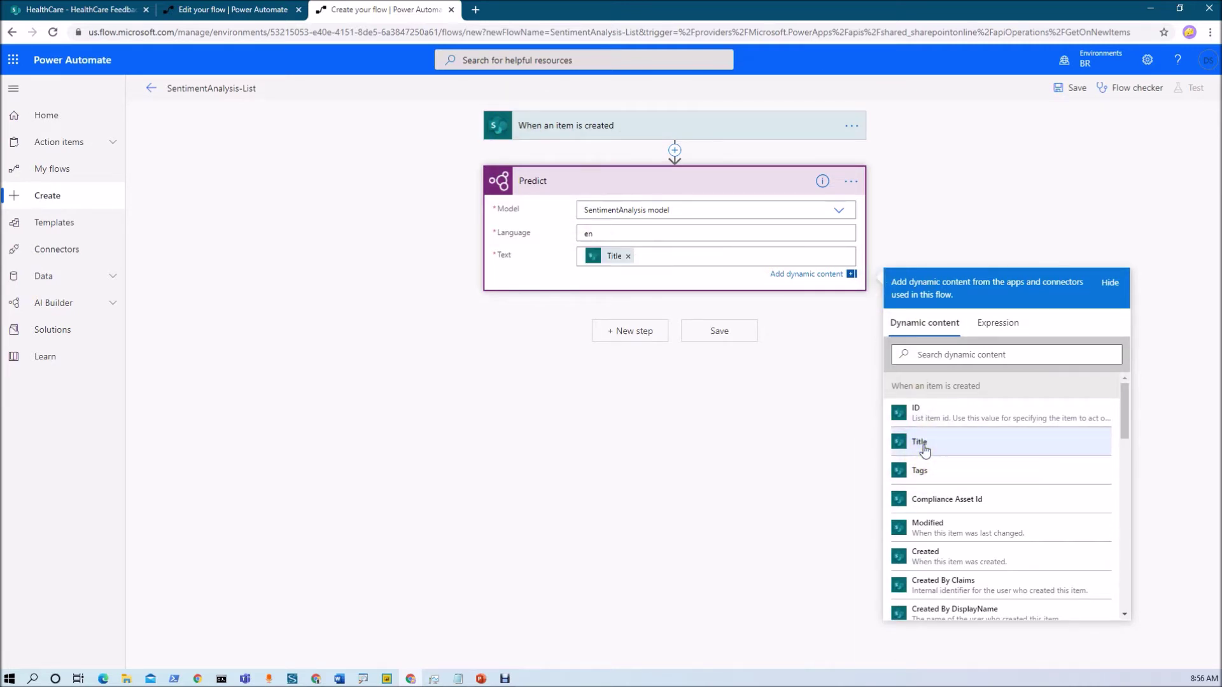
{"action": "left_click", "coordinate": [642, 331]}
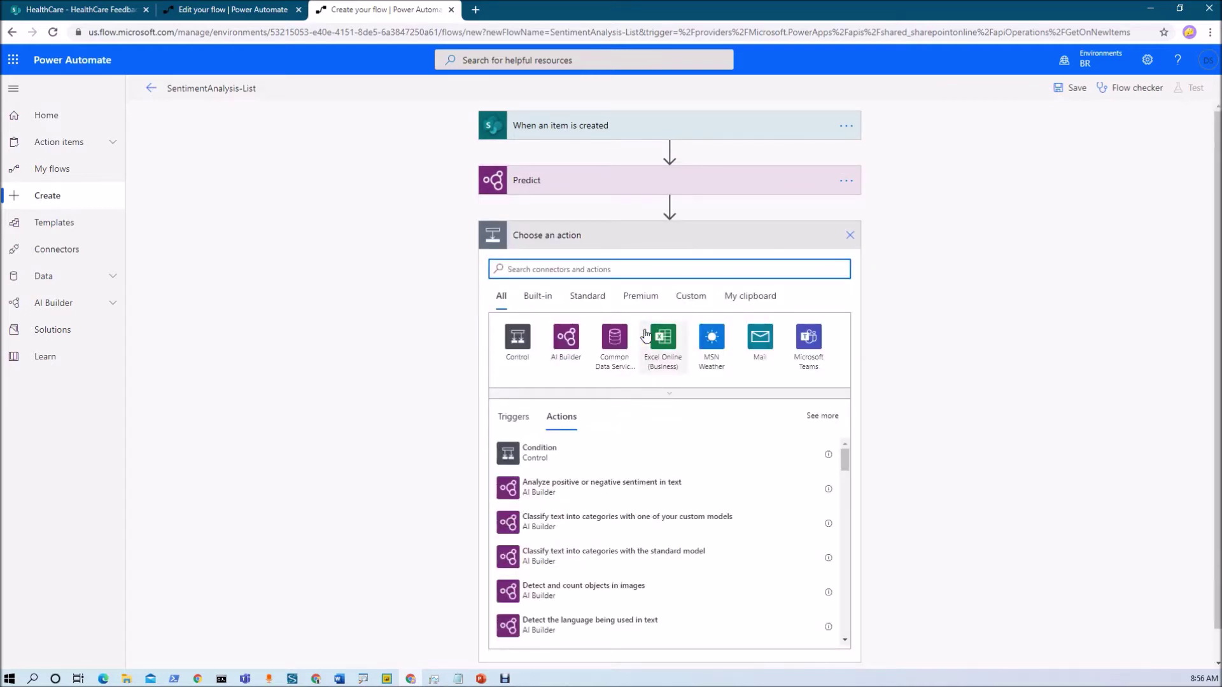
- Add a Condition testing whether Predict's Global sentiment is equal to 'negative'
{"action": "left_click", "coordinate": [516, 339]}
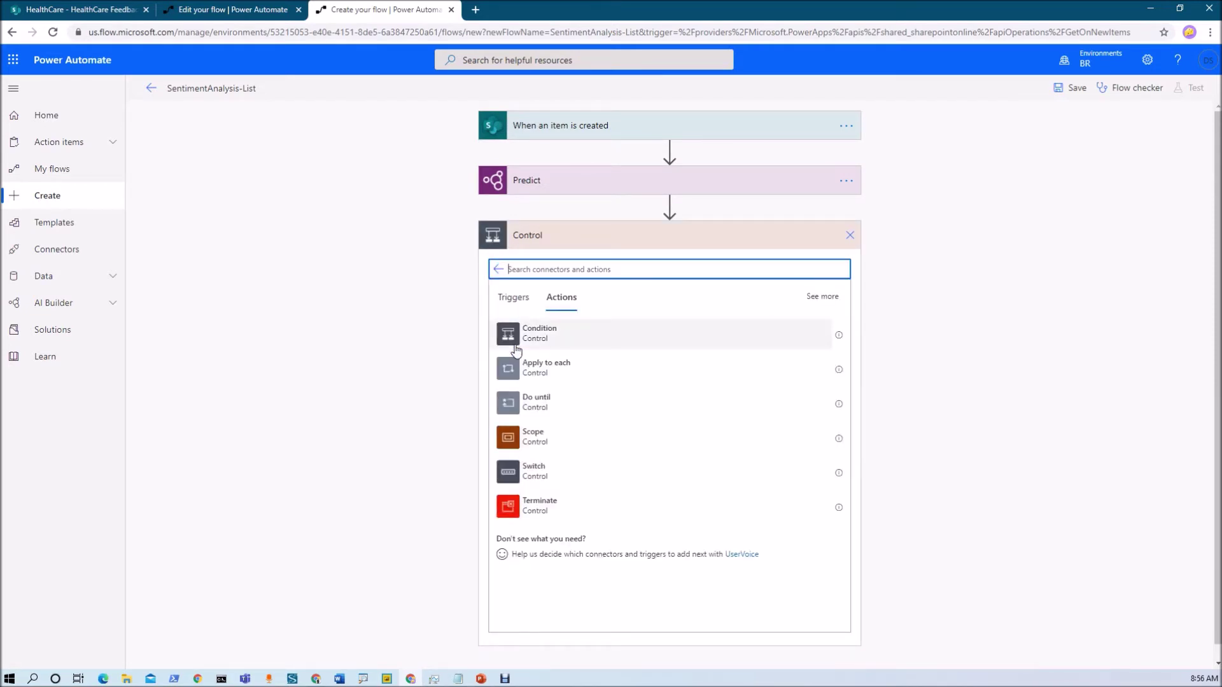
{"action": "left_click", "coordinate": [521, 334]}
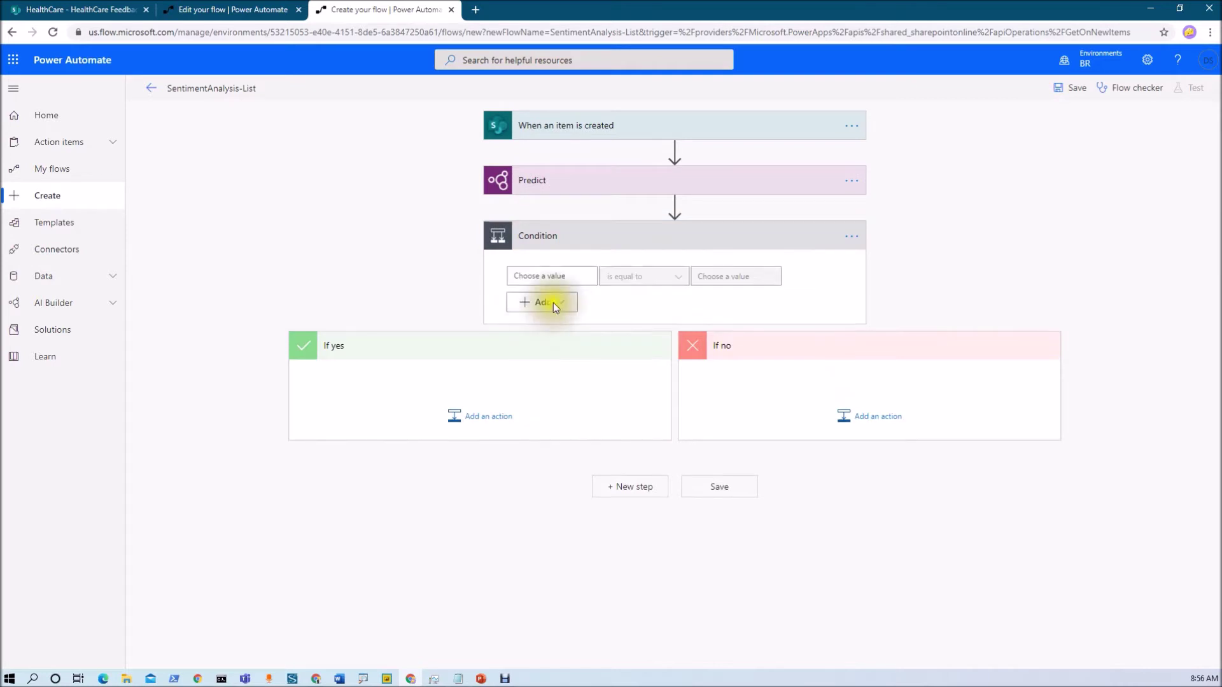
{"action": "left_click", "coordinate": [544, 276]}
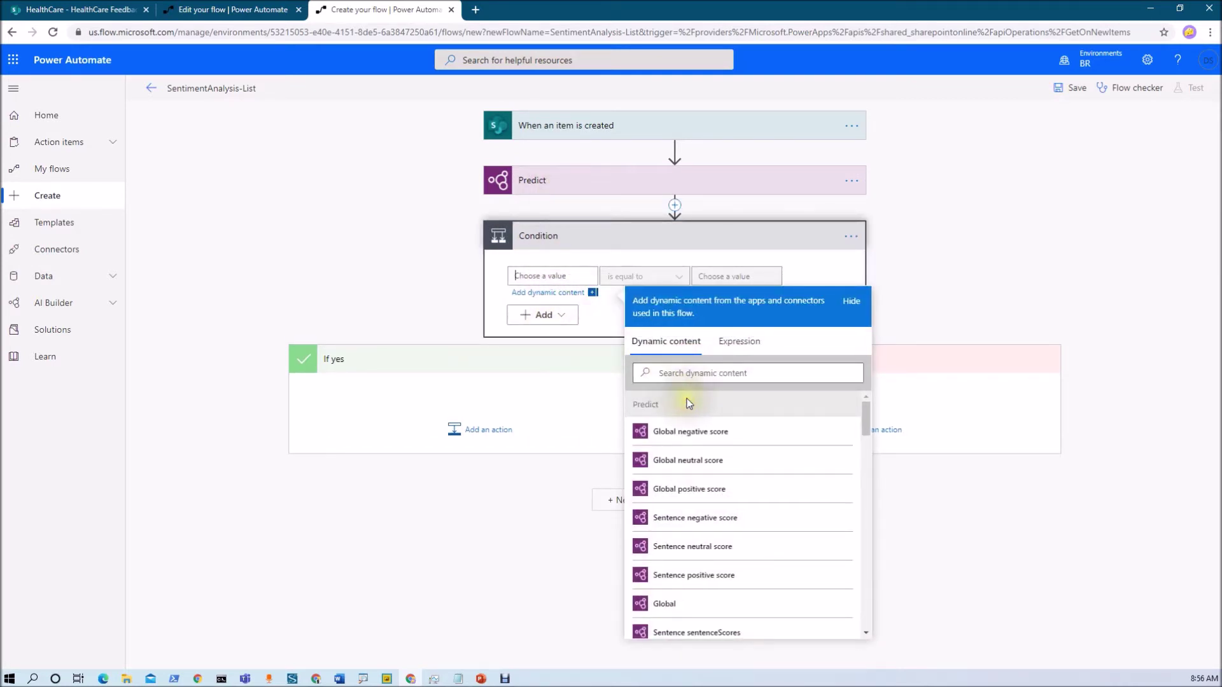
{"action": "left_click", "coordinate": [689, 371]}
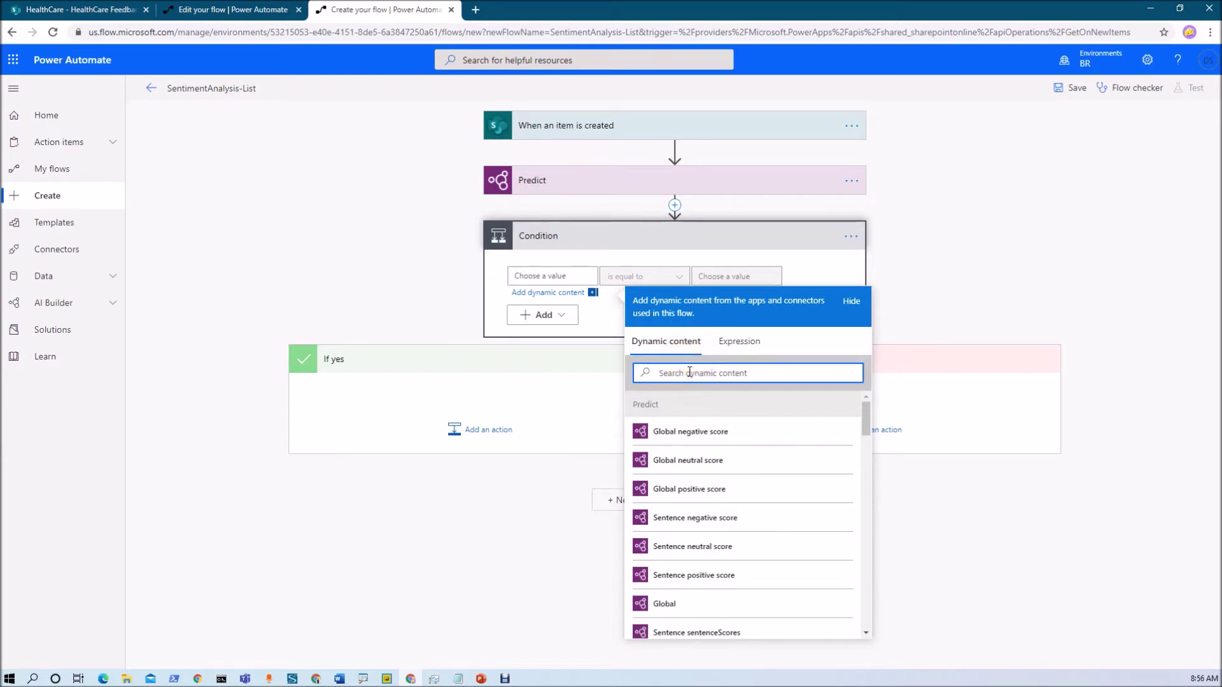
{"action": "type", "text": "global"}
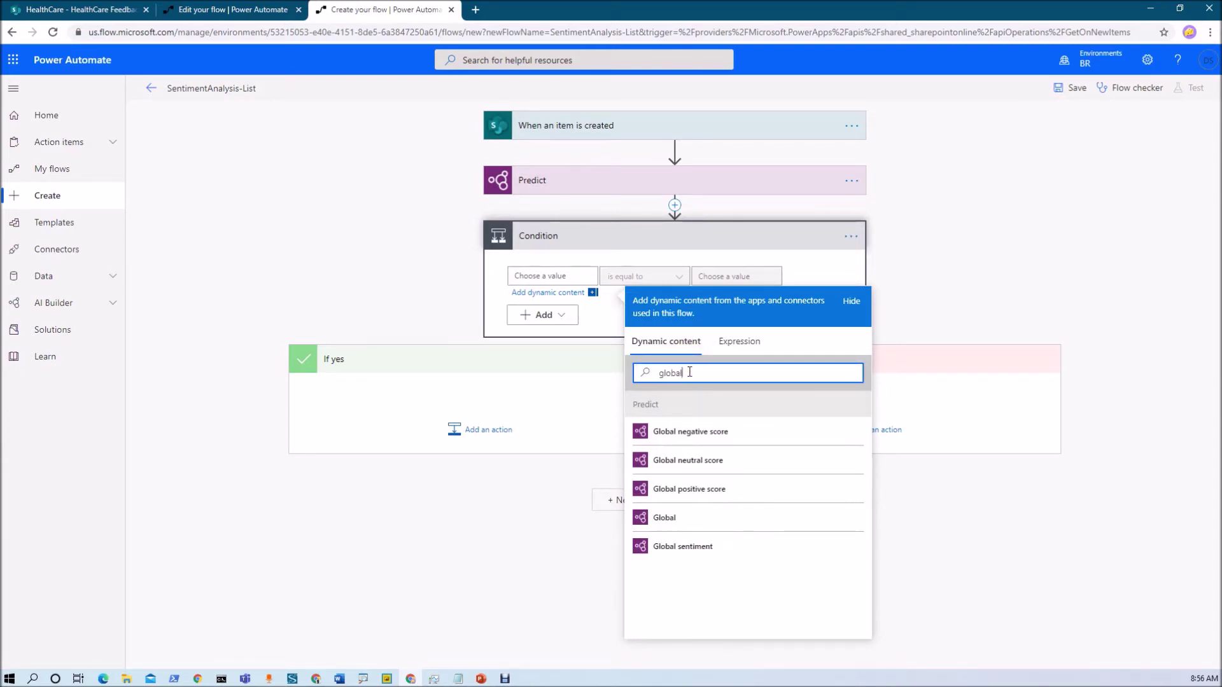
{"action": "left_click", "coordinate": [701, 548]}
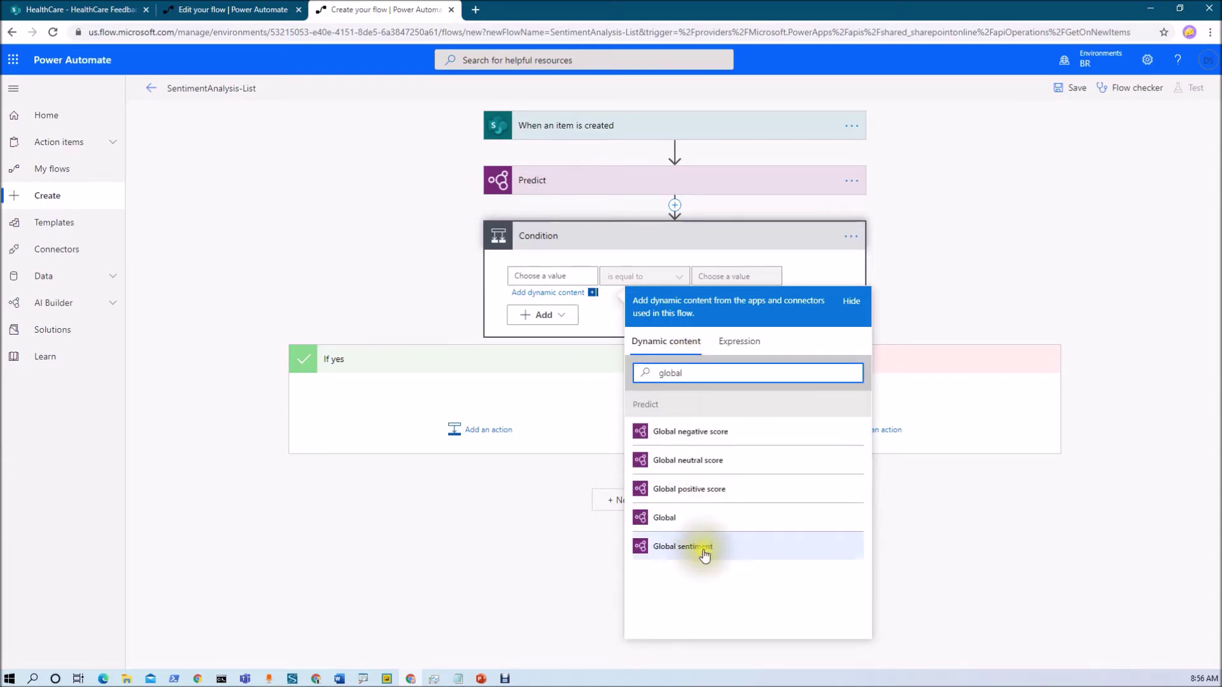
{"action": "left_click", "coordinate": [537, 275]}
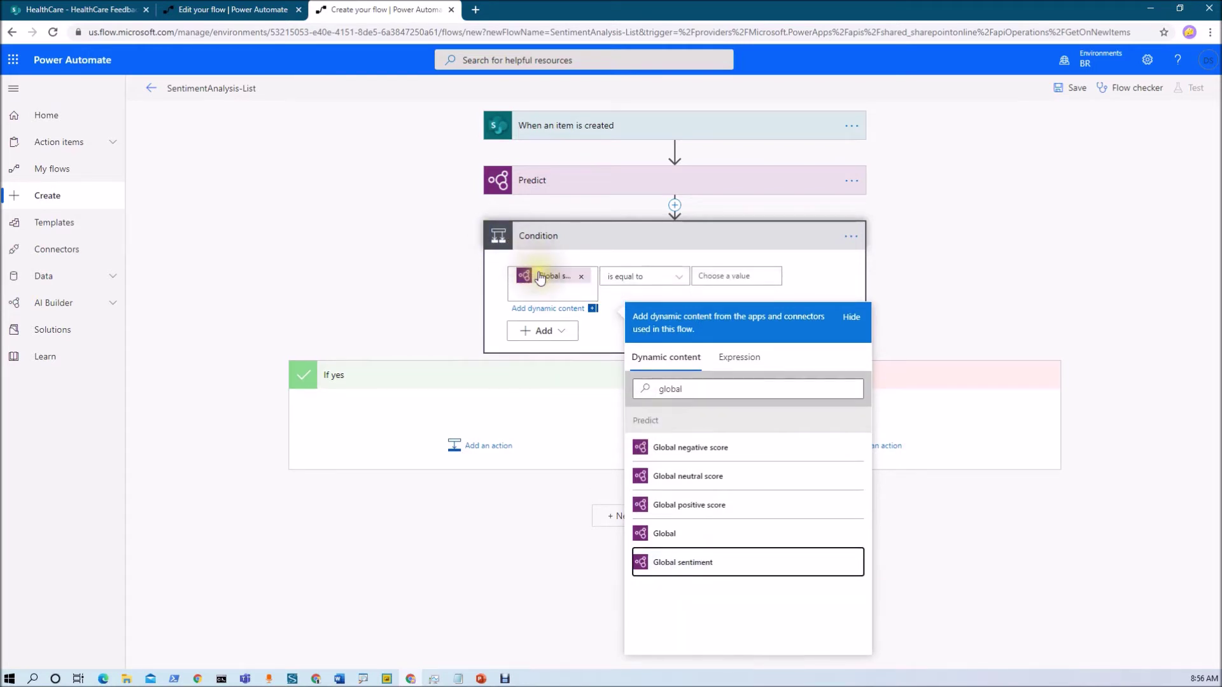
{"action": "mouse_move", "coordinate": [548, 277]}
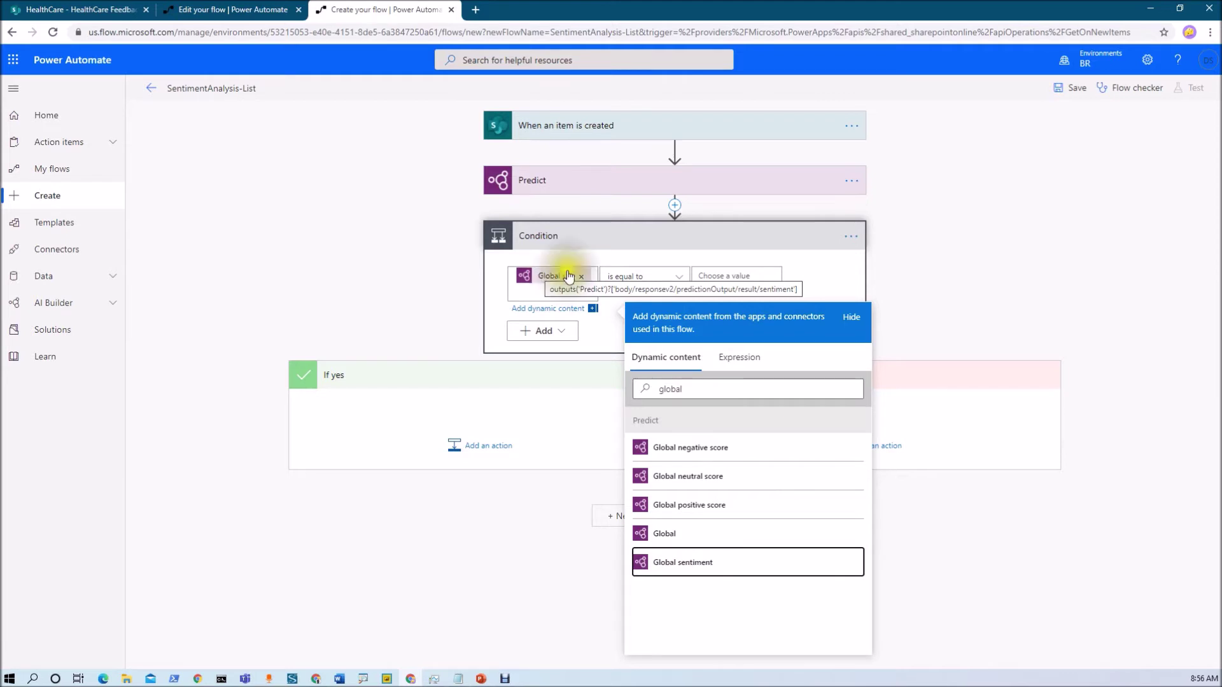
{"action": "left_click", "coordinate": [719, 279]}
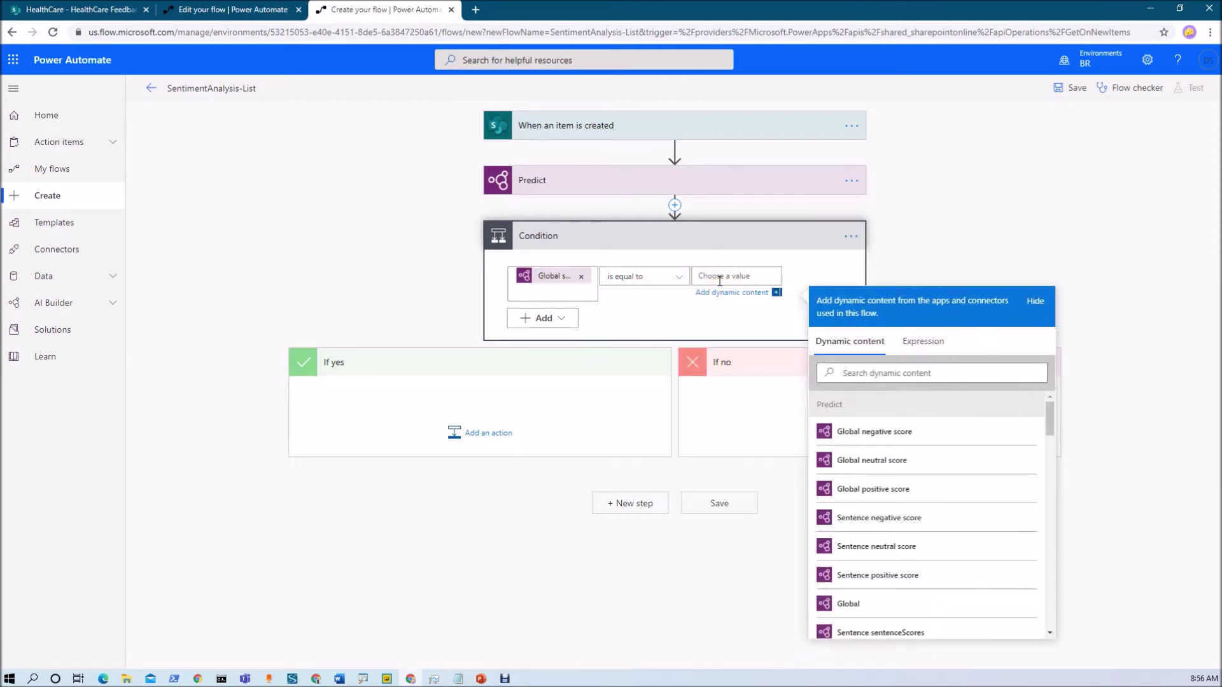
{"action": "type", "text": "negative"}
{"action": "left_click", "coordinate": [574, 436]}
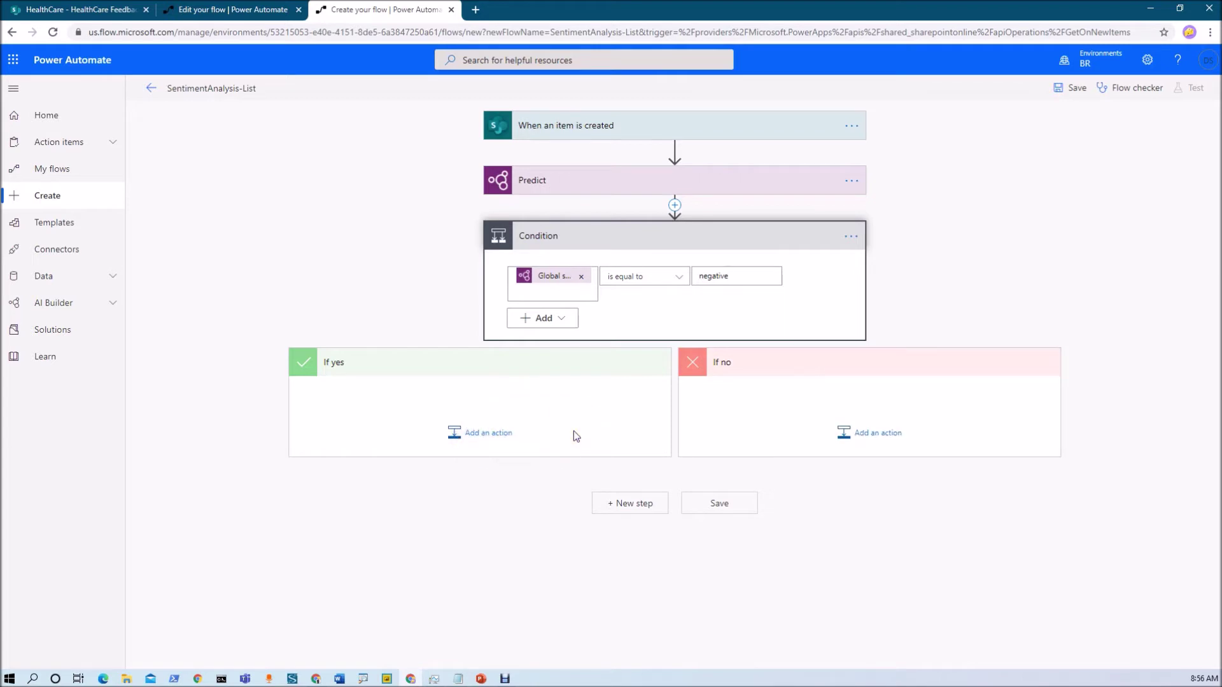
- Paste the copied Send an email action into If yes and check its High importance
{"action": "left_click", "coordinate": [491, 432]}
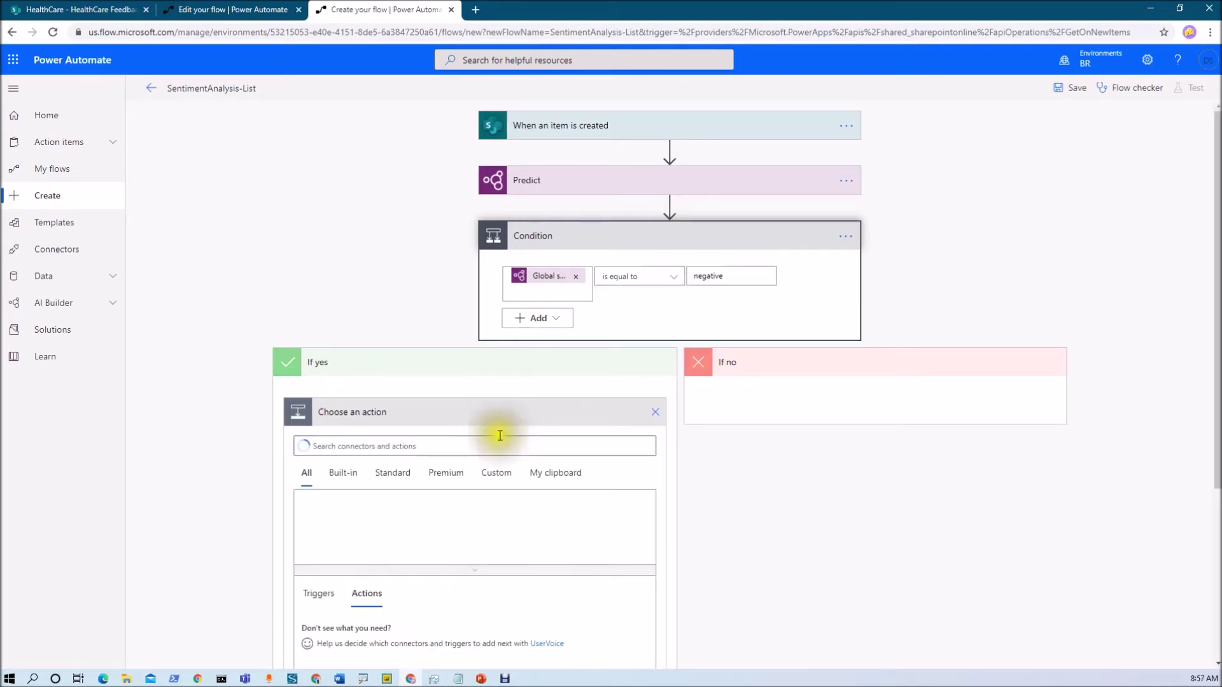
{"action": "left_click", "coordinate": [554, 472]}
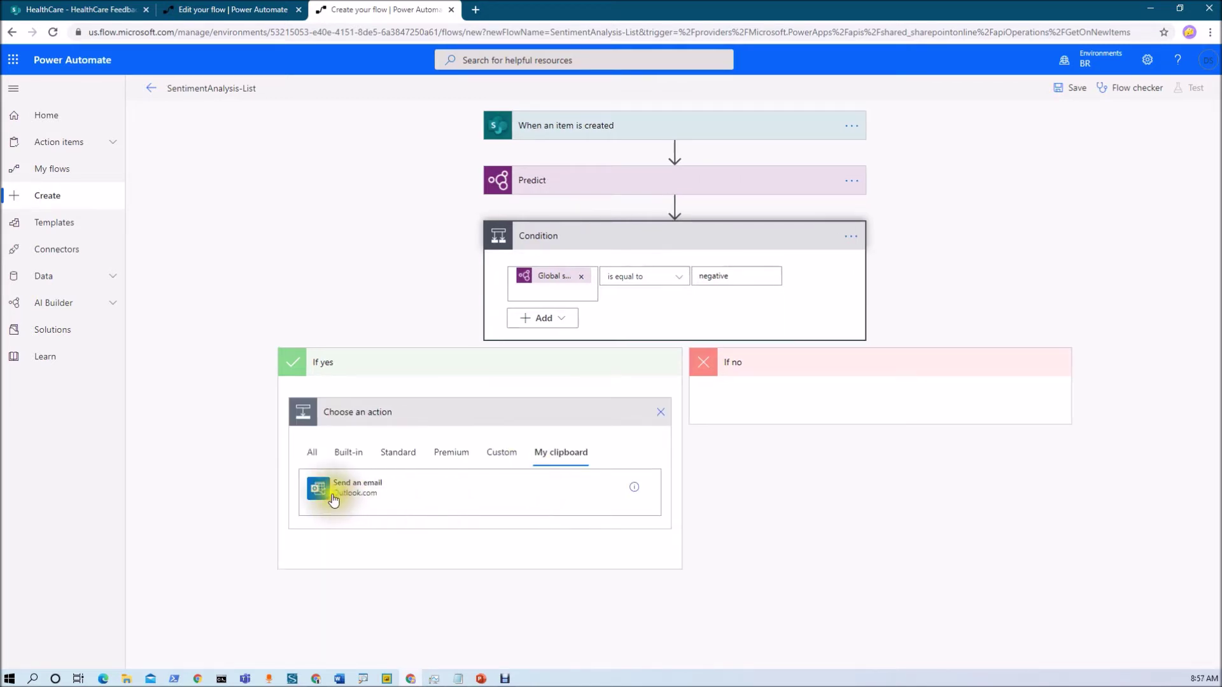
{"action": "left_click", "coordinate": [386, 502]}
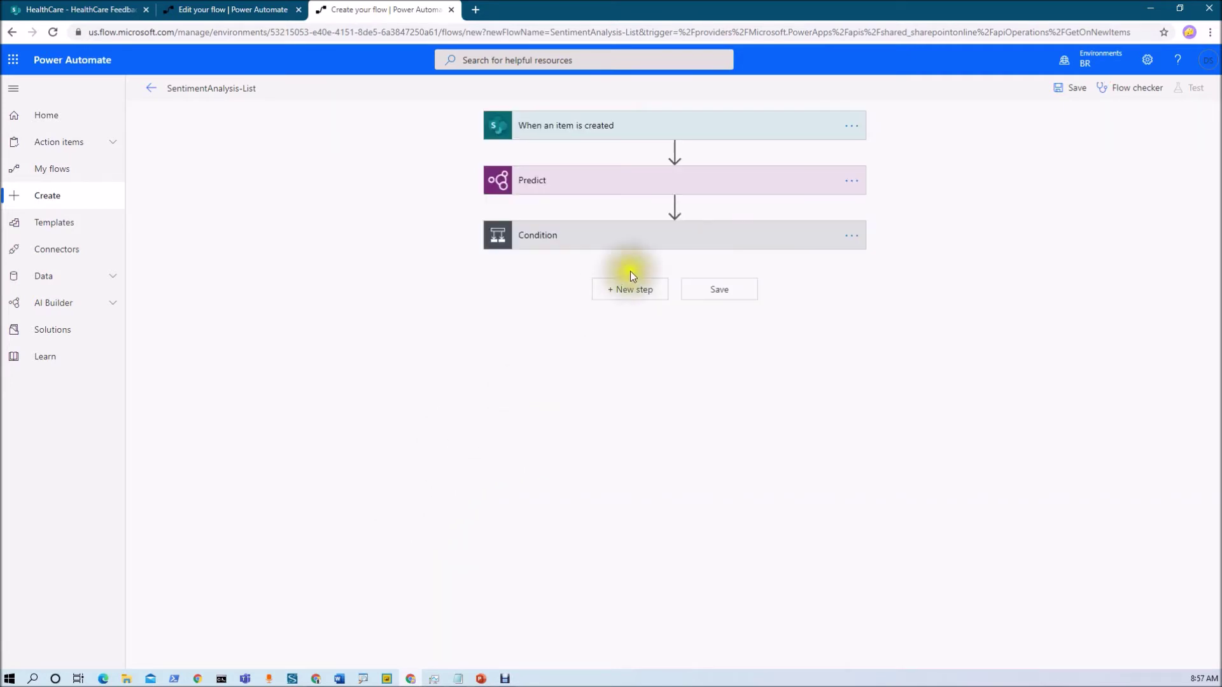
{"action": "left_click", "coordinate": [649, 245]}
{"action": "left_click", "coordinate": [458, 416]}
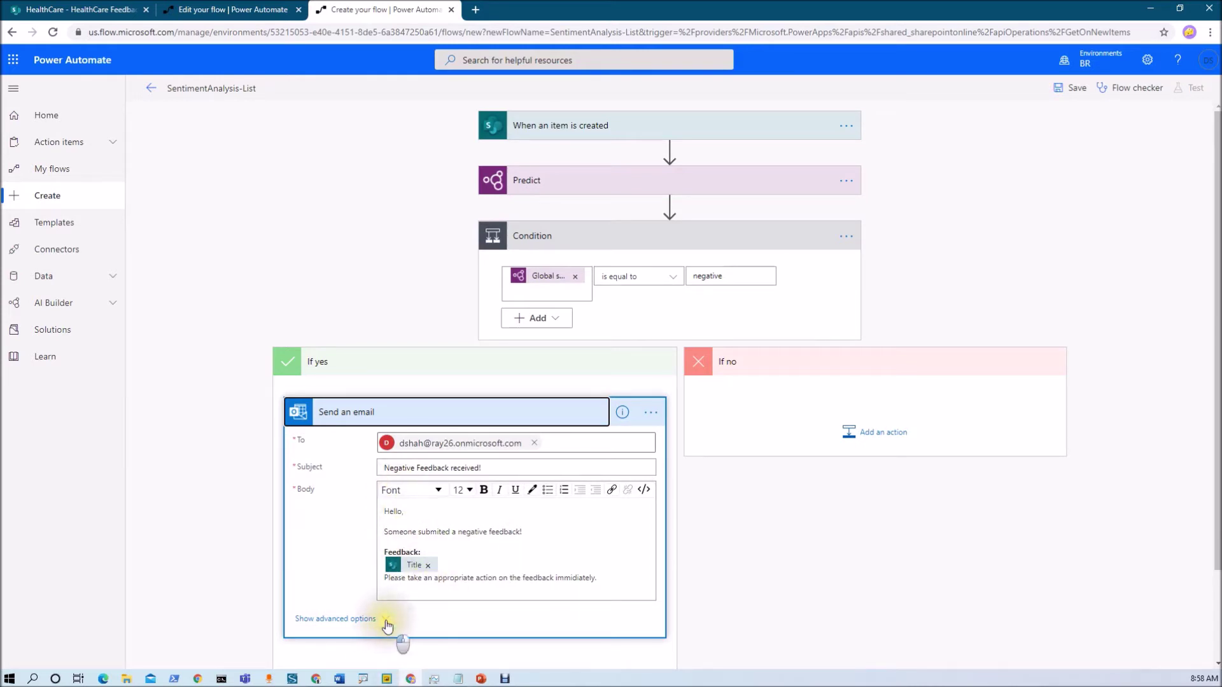
{"action": "left_click", "coordinate": [334, 619]}
{"action": "scroll", "coordinate": [395, 610], "scroll_direction": "down", "scroll_amount": 2}
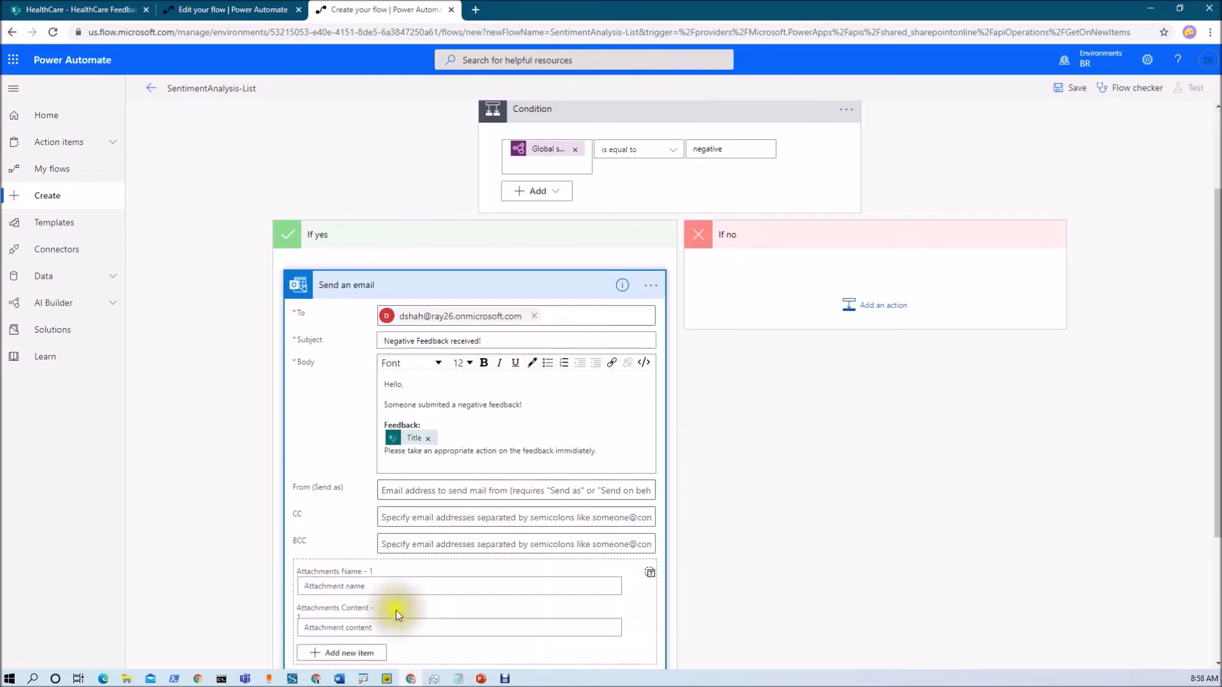
{"action": "scroll", "coordinate": [452, 562], "scroll_direction": "down", "scroll_amount": 2}
{"action": "type", "text": "High"}
{"action": "left_click", "coordinate": [449, 551]}
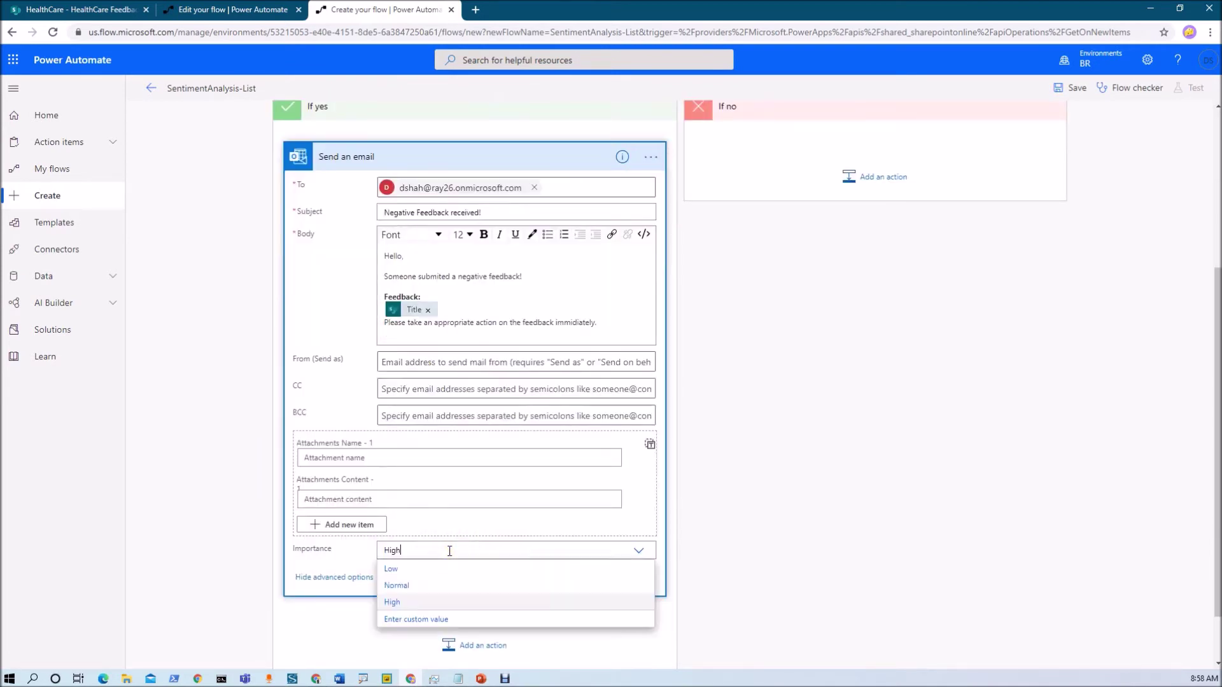
{"action": "scroll", "coordinate": [449, 551], "scroll_direction": "up", "scroll_amount": 2}
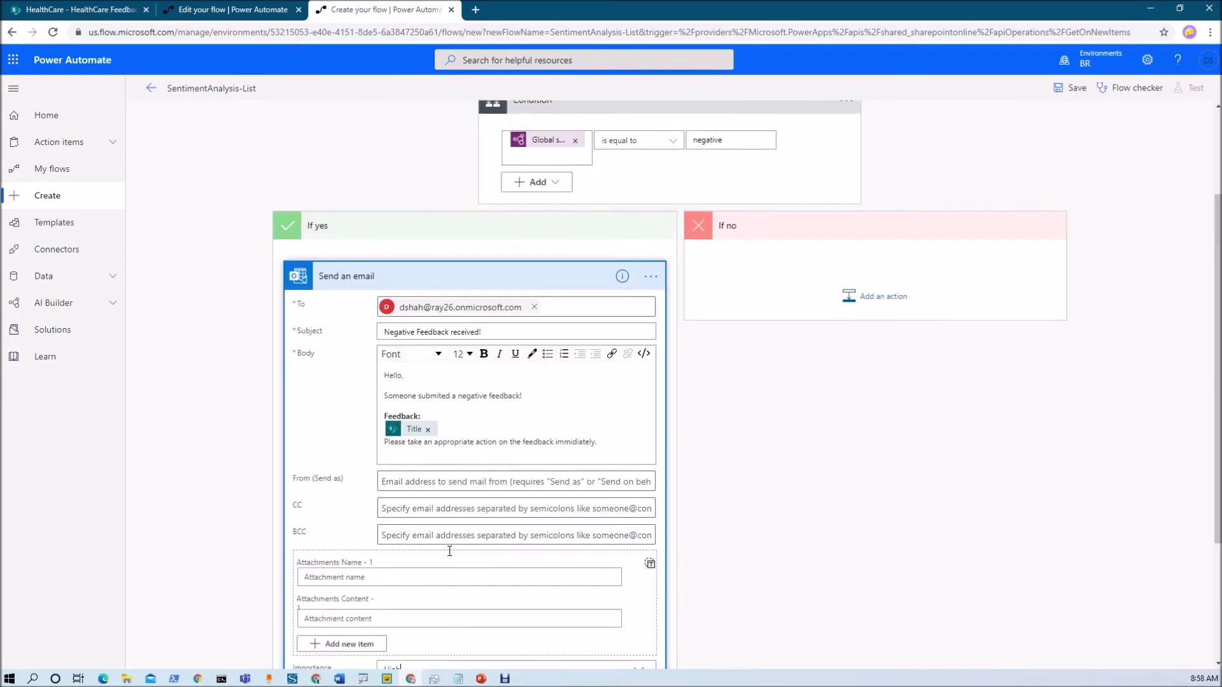
{"action": "scroll", "coordinate": [449, 551], "scroll_direction": "up", "scroll_amount": 2}
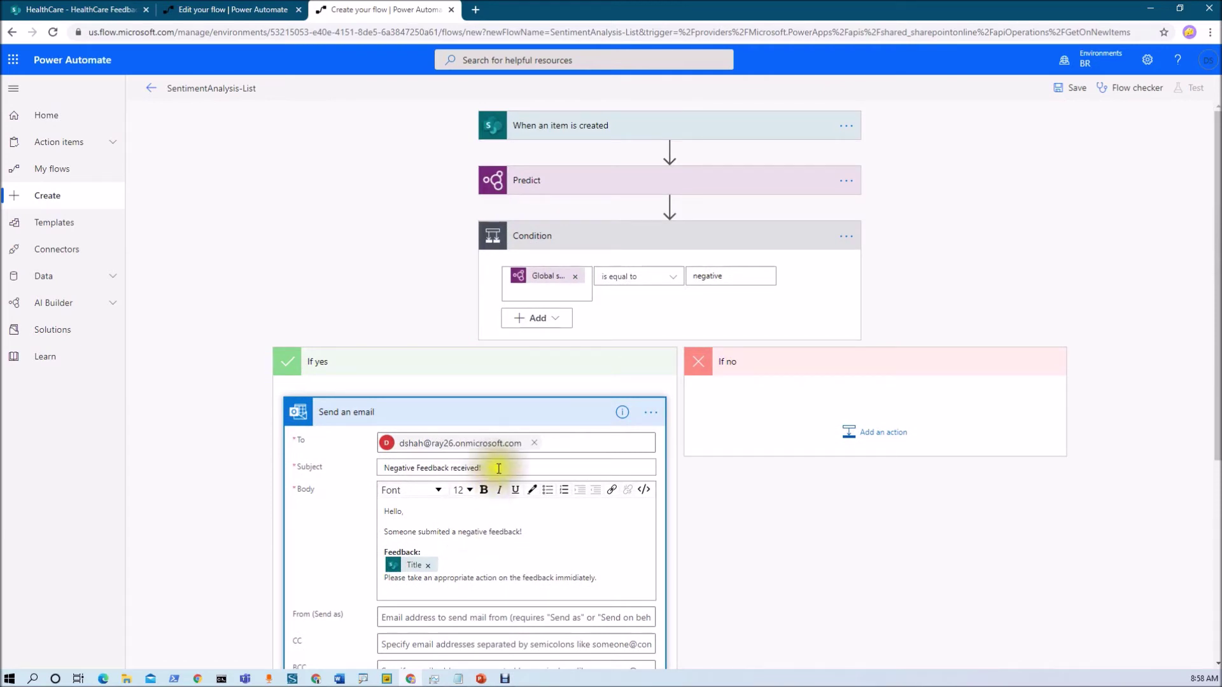
- Save SentimentAnalysis-List, then exit the designer and confirm leaving the page
{"action": "left_click", "coordinate": [1072, 93]}
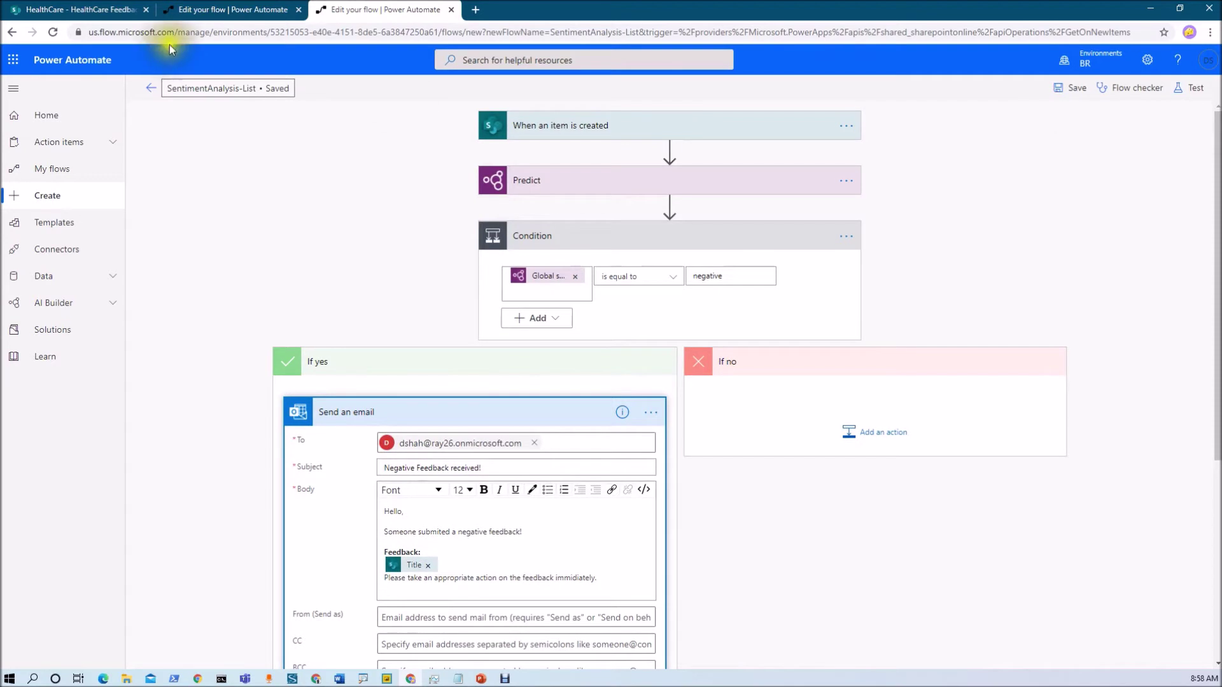
{"action": "left_click", "coordinate": [150, 88]}
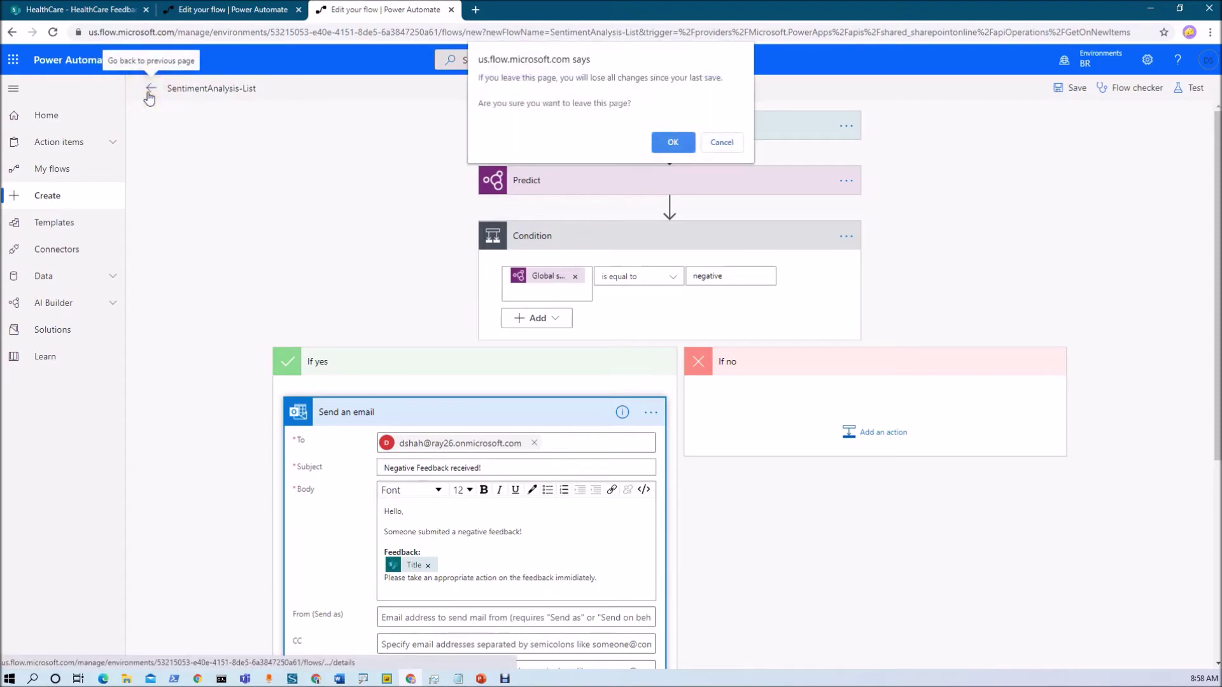
{"action": "left_click", "coordinate": [669, 144]}
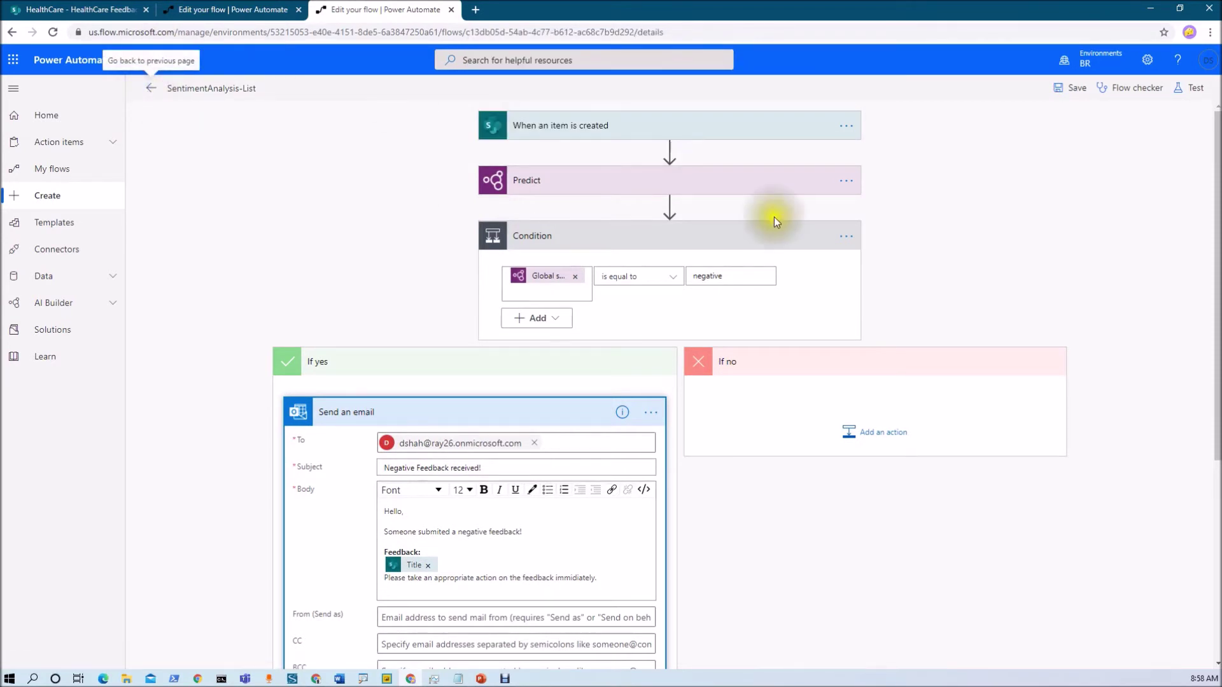
- Save a new item 'Very Poor Management of Hospital. I faced lots of issues.' with the spelling corrected
{"action": "left_click", "coordinate": [86, 13]}
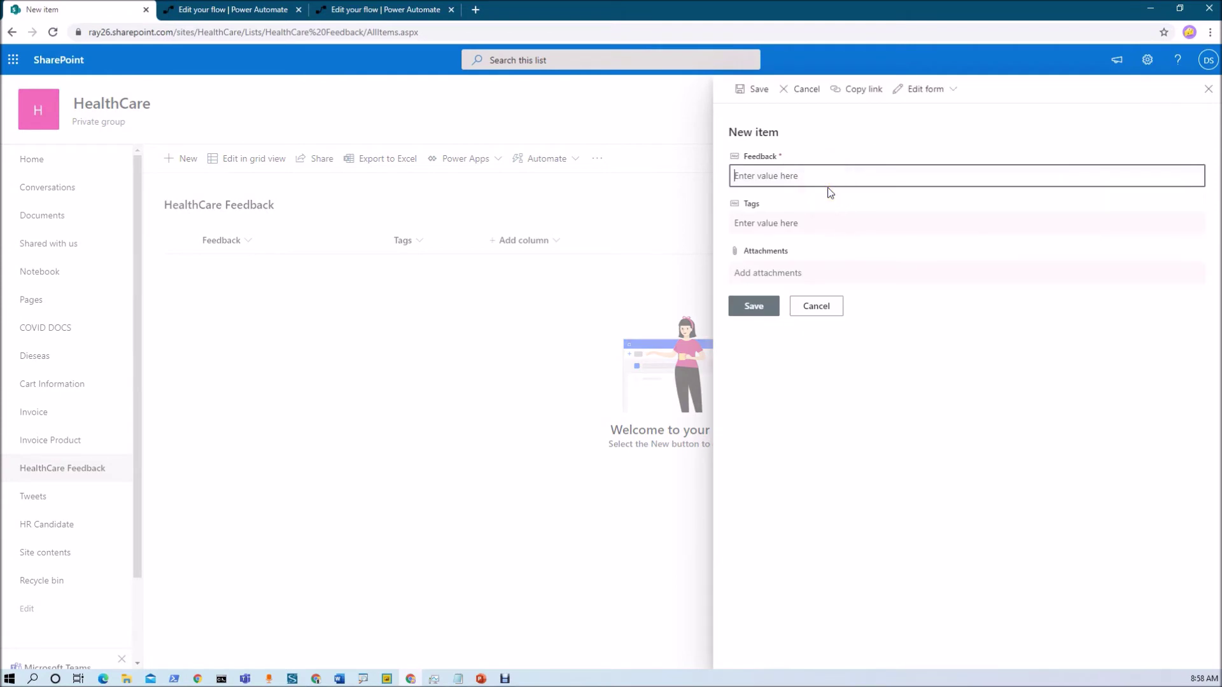
{"action": "left_click", "coordinate": [828, 181]}
{"action": "type", "text": "Very Poor Managment of Hospital. I faced lots of issues."}
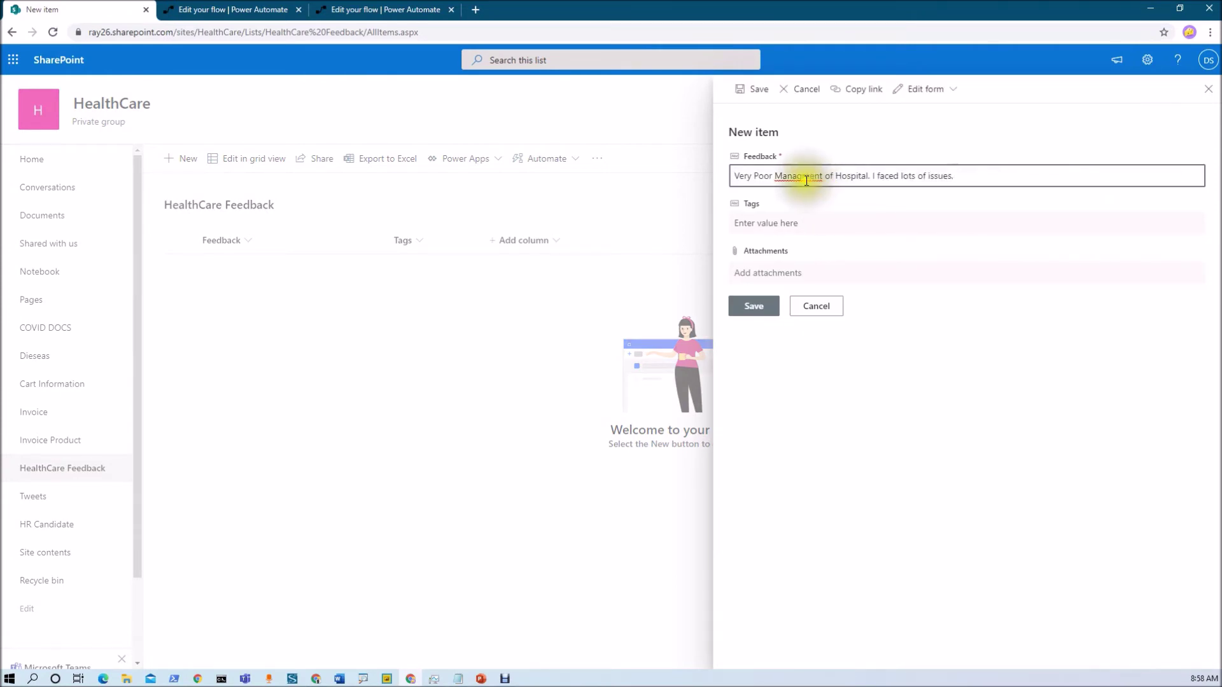
{"action": "right_click", "coordinate": [812, 182]}
{"action": "left_click", "coordinate": [844, 191]}
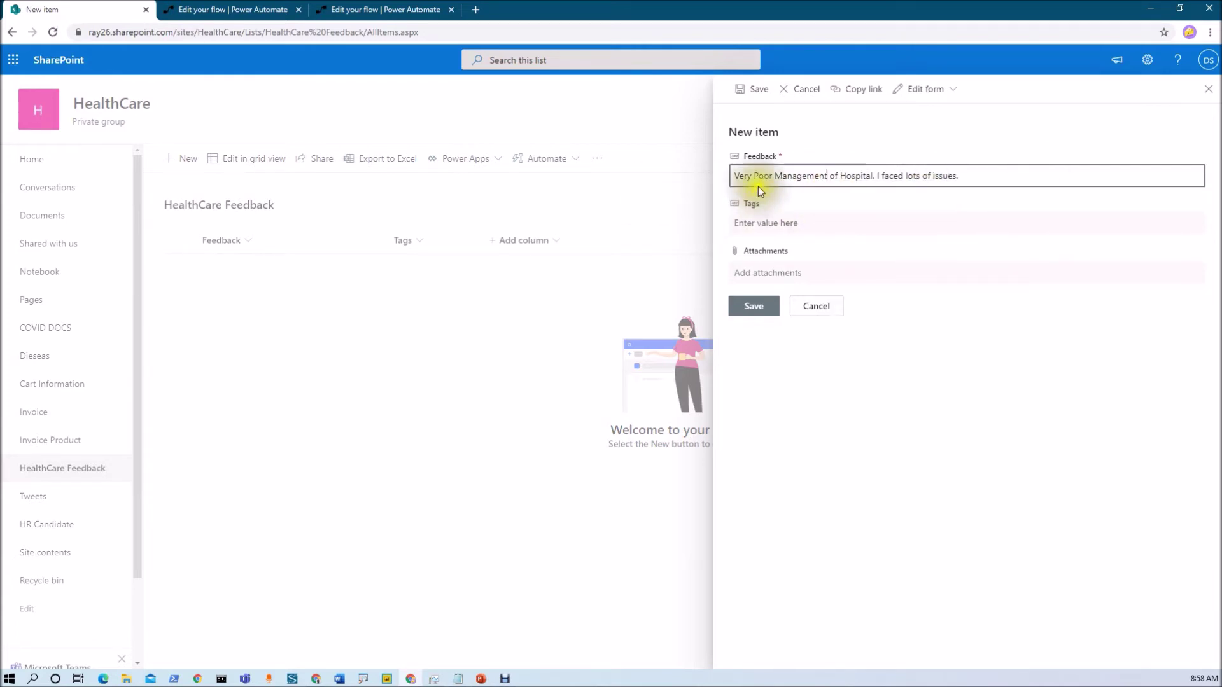
{"action": "left_click", "coordinate": [764, 321]}
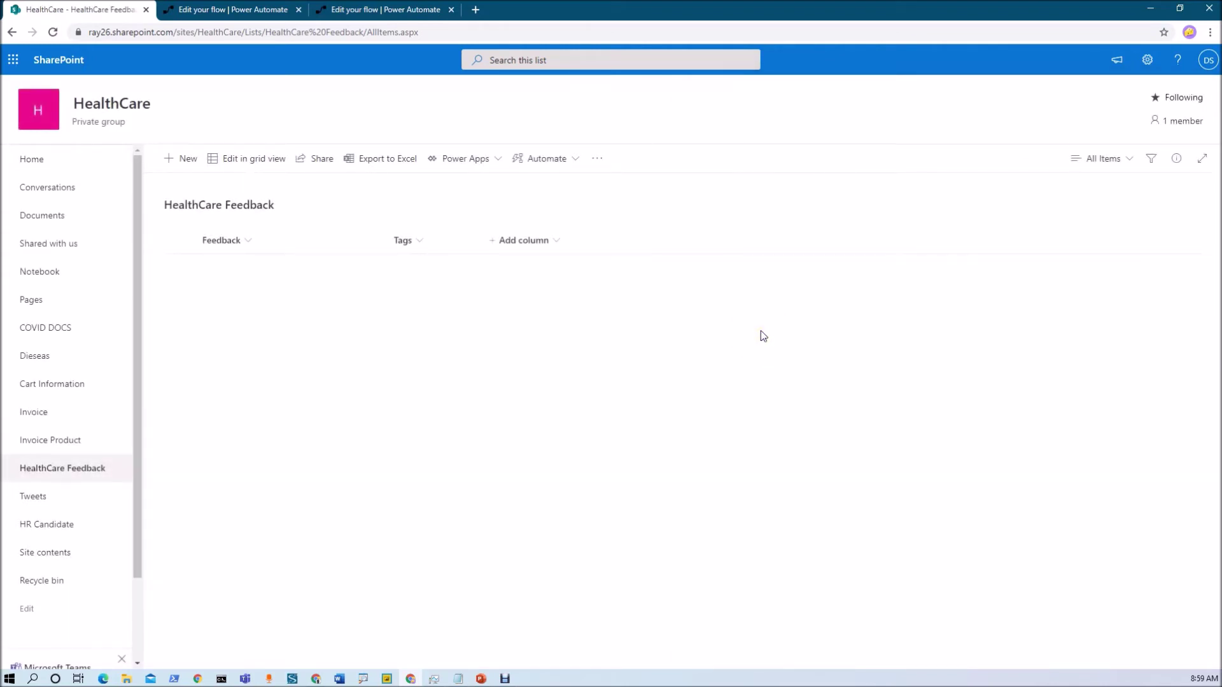
{"action": "left_click", "coordinate": [396, 9]}
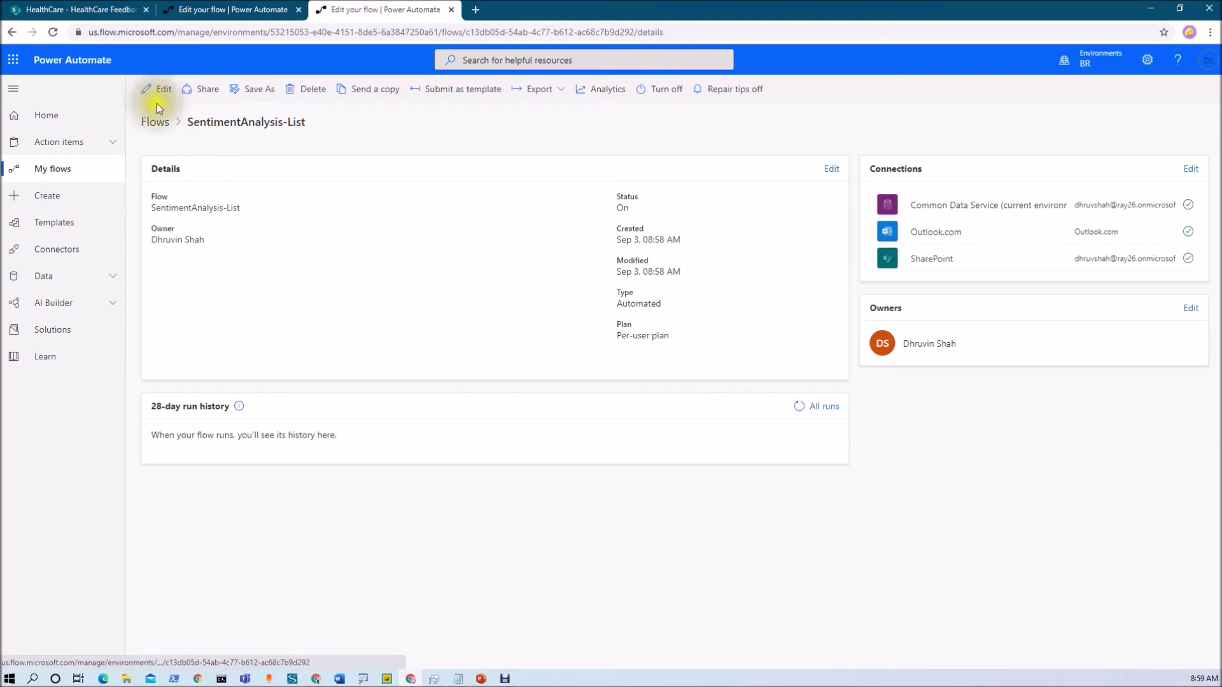
- Reload the flow details and expand the succeeded run's item-created trigger step
{"action": "left_click", "coordinate": [53, 31]}
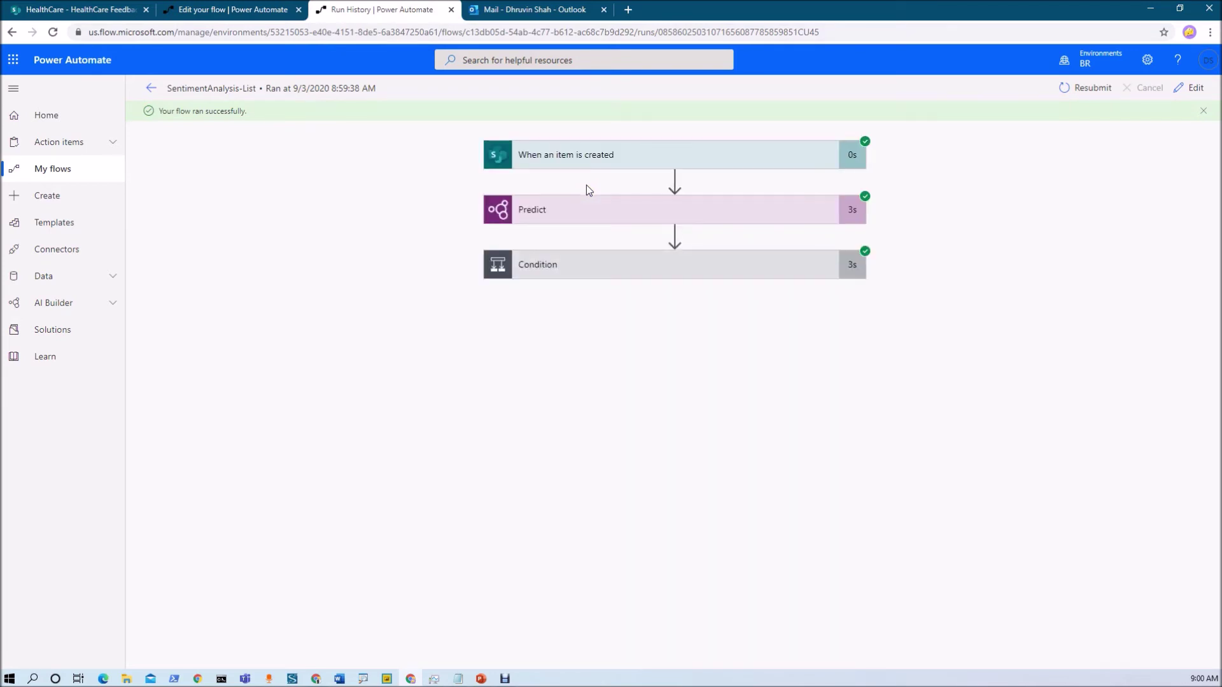
{"action": "left_click", "coordinate": [636, 162]}
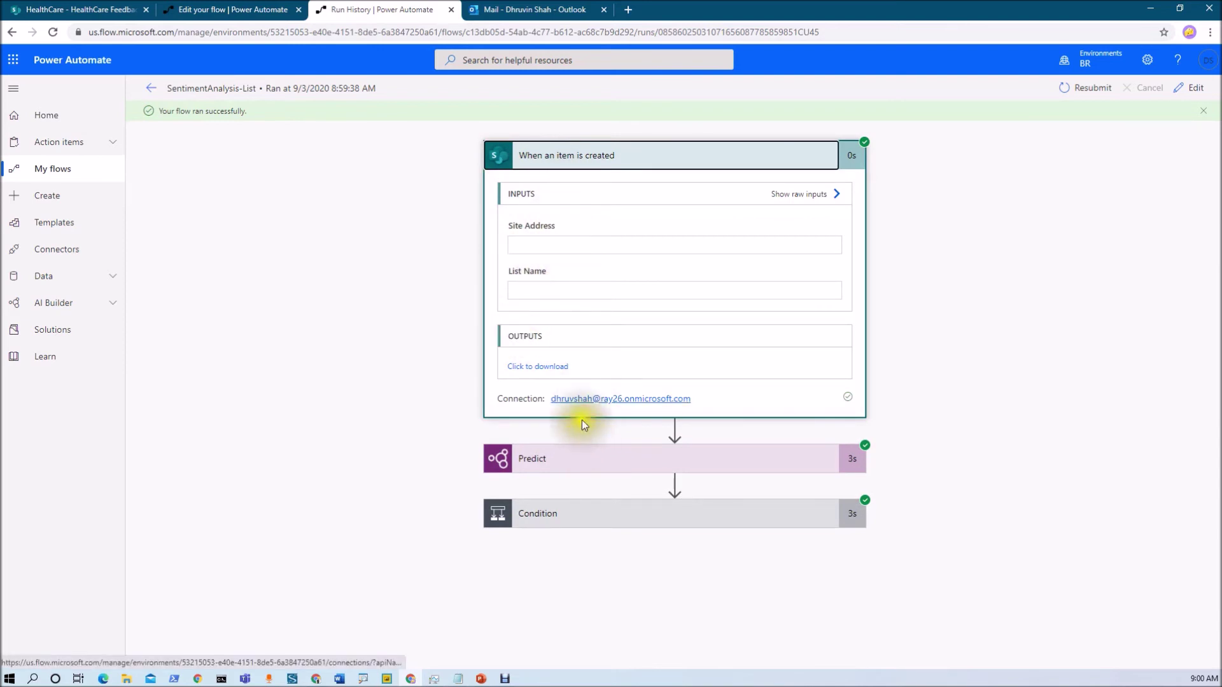
- Inspect the Predict outputs, the true Condition result, and the sent negative-feedback email
{"action": "left_click", "coordinate": [568, 458]}
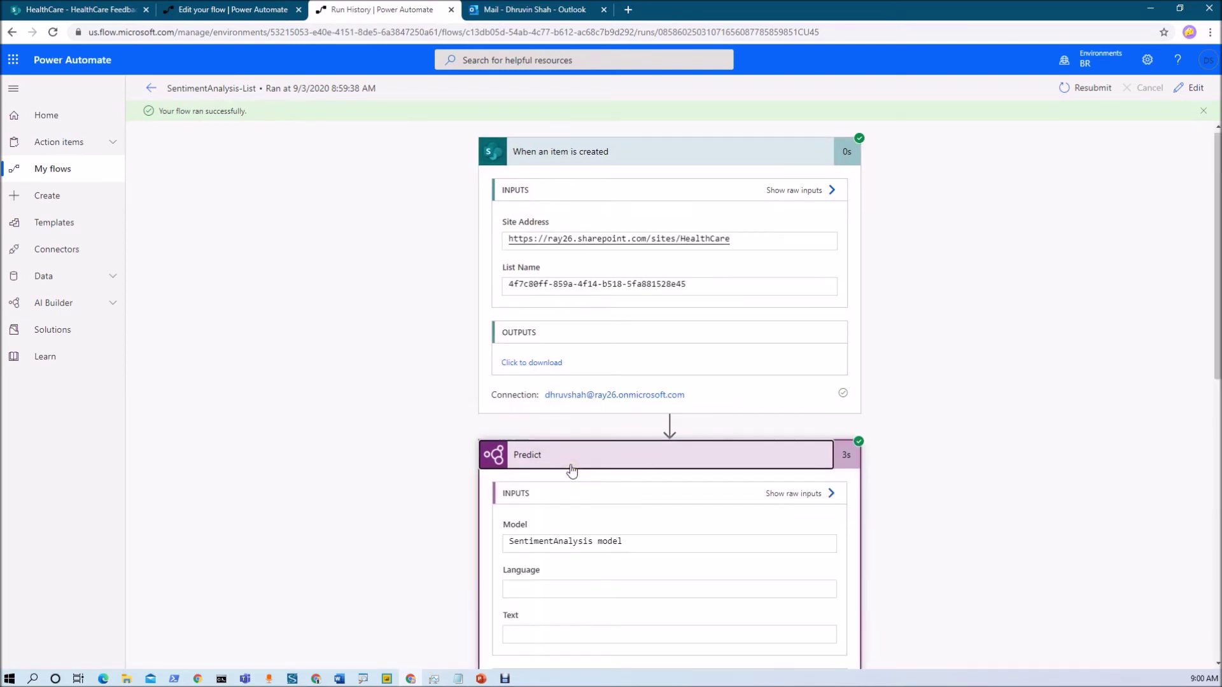
{"action": "scroll", "coordinate": [572, 470], "scroll_direction": "down", "scroll_amount": 2}
{"action": "scroll", "coordinate": [570, 469], "scroll_direction": "down", "scroll_amount": 1}
{"action": "scroll", "coordinate": [569, 469], "scroll_direction": "down", "scroll_amount": 1}
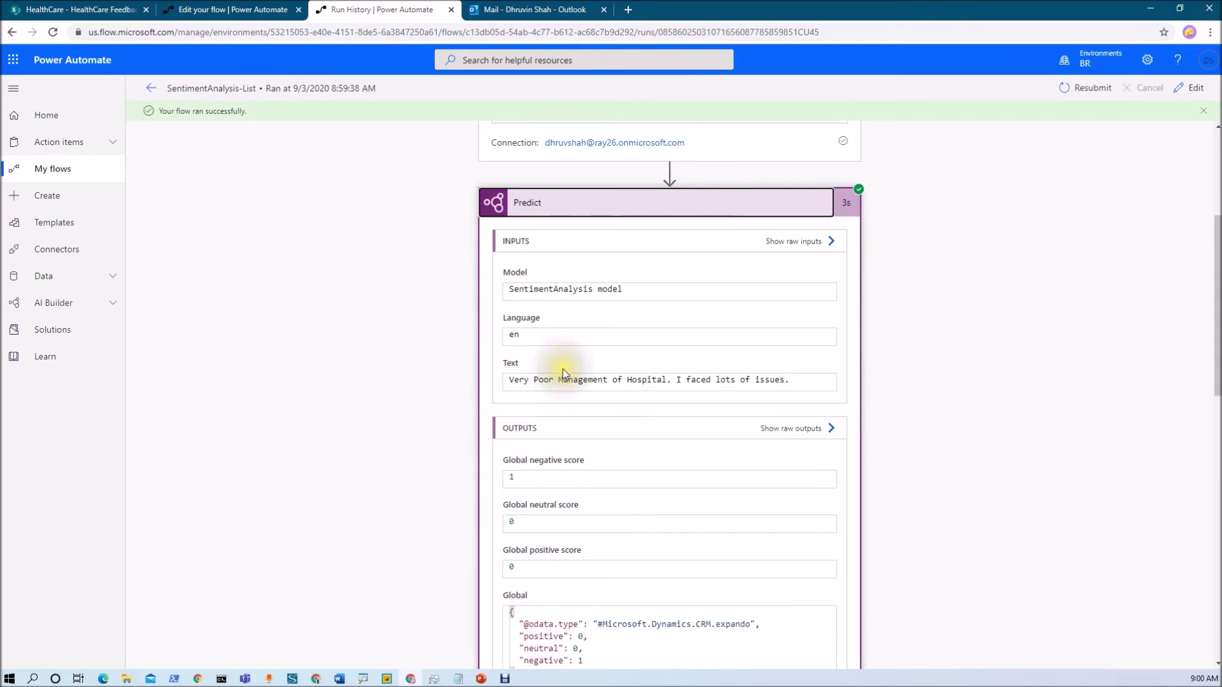
{"action": "scroll", "coordinate": [562, 369], "scroll_direction": "down", "scroll_amount": 1}
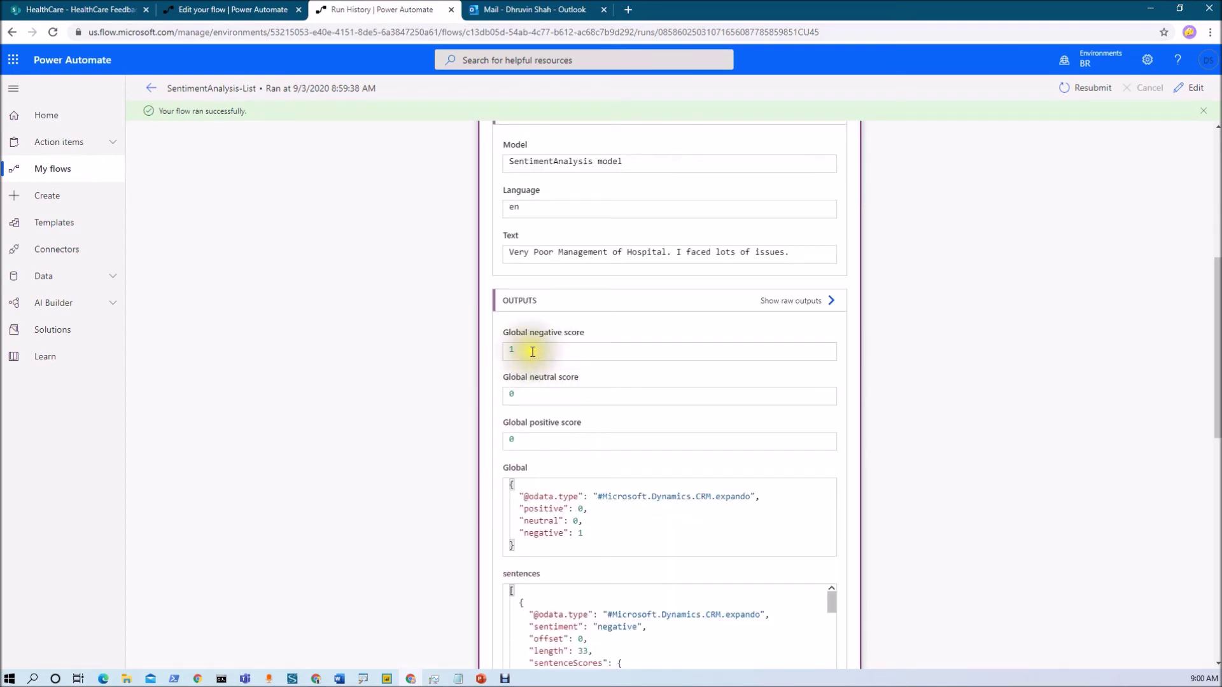
{"action": "scroll", "coordinate": [562, 421], "scroll_direction": "down", "scroll_amount": 2}
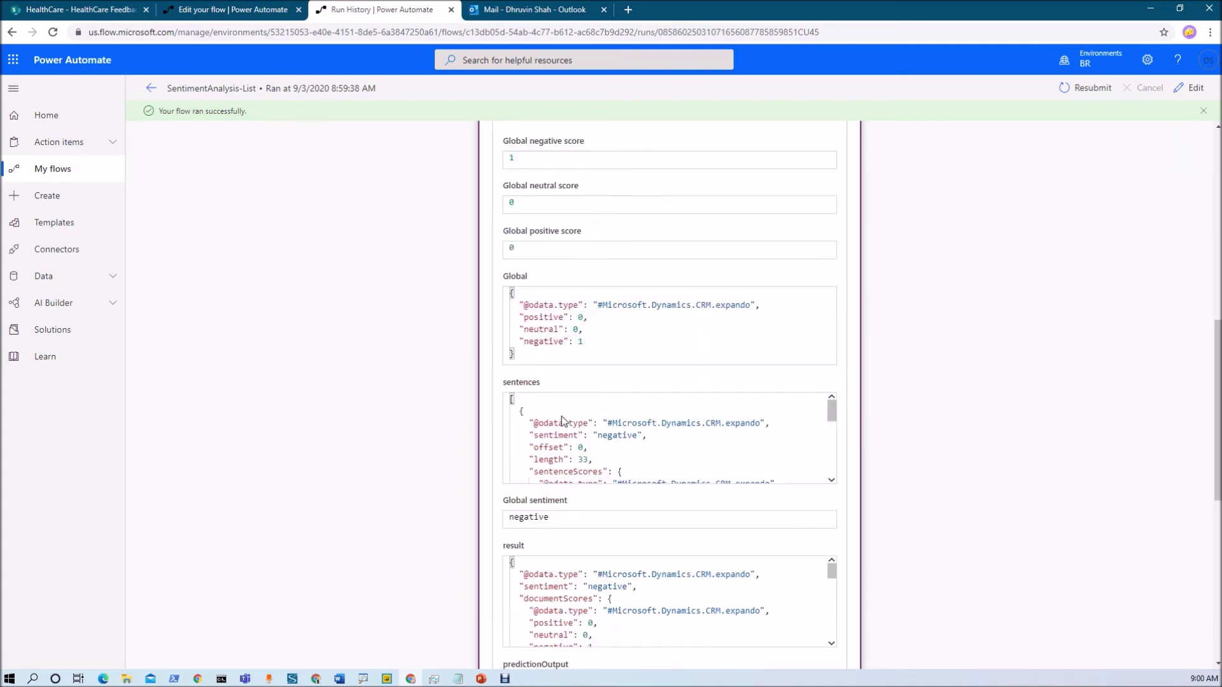
{"action": "scroll", "coordinate": [601, 477], "scroll_direction": "down", "scroll_amount": 2}
{"action": "scroll", "coordinate": [605, 485], "scroll_direction": "down", "scroll_amount": 2}
{"action": "scroll", "coordinate": [605, 486], "scroll_direction": "down", "scroll_amount": 2}
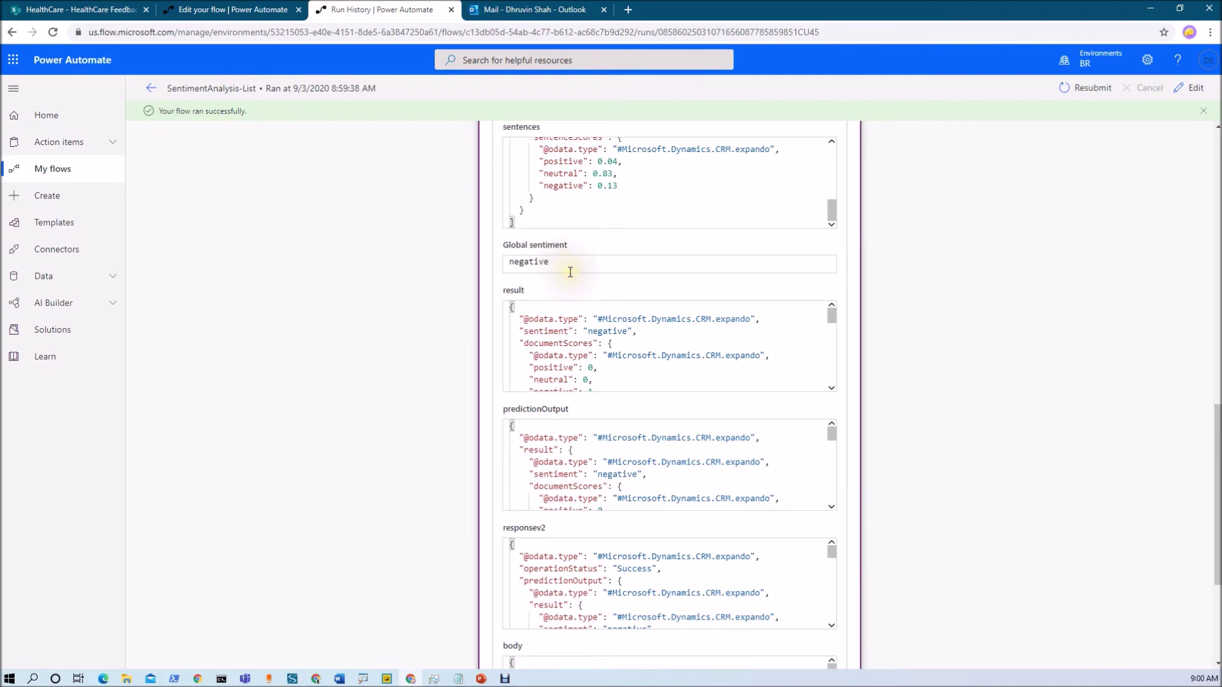
{"action": "scroll", "coordinate": [569, 273], "scroll_direction": "down", "scroll_amount": 2}
{"action": "scroll", "coordinate": [569, 273], "scroll_direction": "down", "scroll_amount": 2}
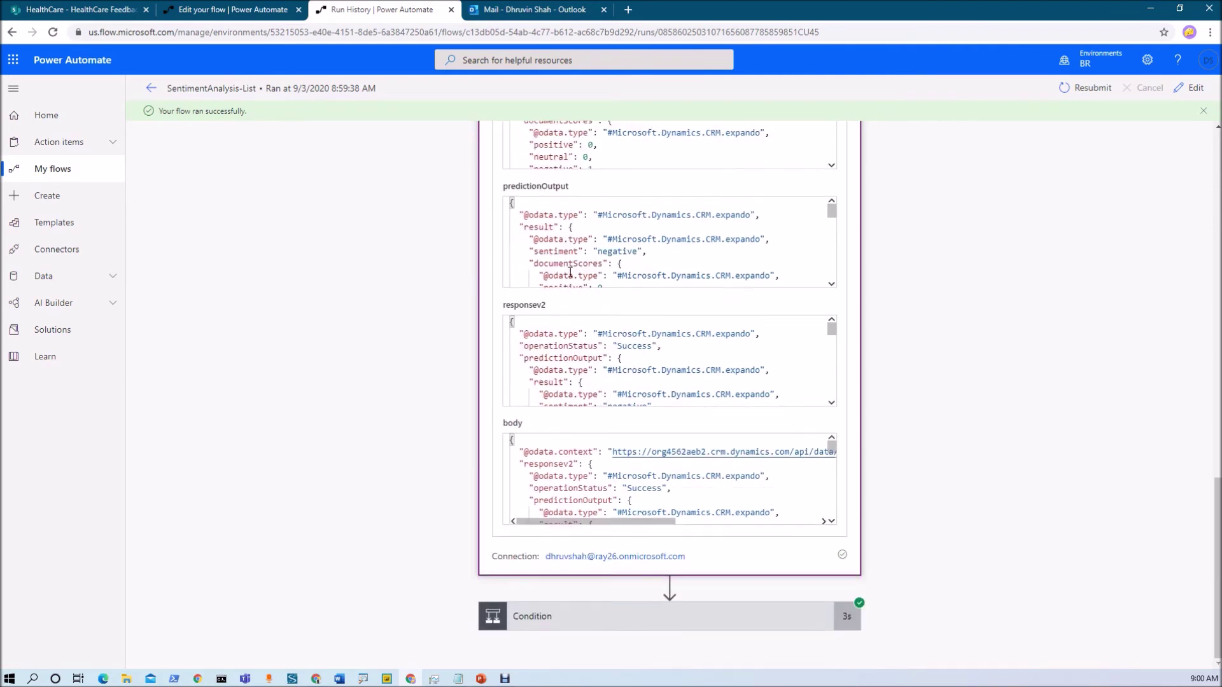
{"action": "left_click", "coordinate": [704, 620]}
{"action": "scroll", "coordinate": [703, 627], "scroll_direction": "down", "scroll_amount": 2}
{"action": "scroll", "coordinate": [707, 631], "scroll_direction": "down", "scroll_amount": 1}
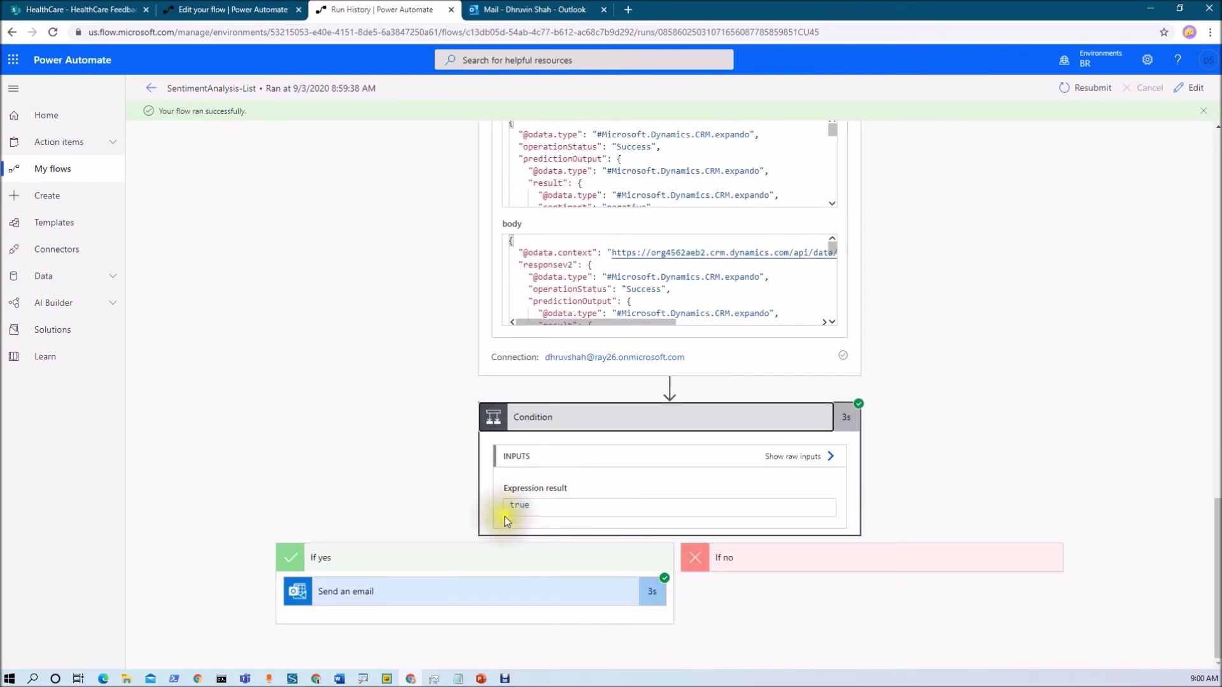
{"action": "left_click", "coordinate": [488, 593]}
{"action": "scroll", "coordinate": [488, 595], "scroll_direction": "down", "scroll_amount": 1}
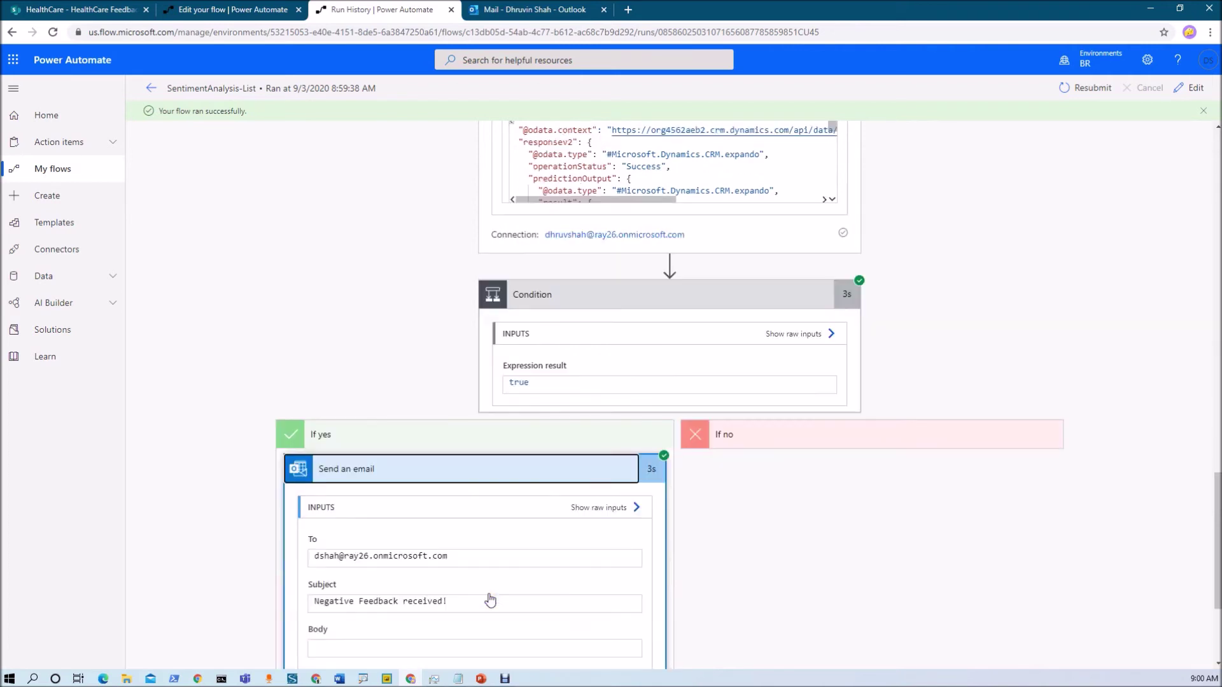
{"action": "scroll", "coordinate": [490, 600], "scroll_direction": "down", "scroll_amount": 2}
{"action": "scroll", "coordinate": [490, 599], "scroll_direction": "down", "scroll_amount": 1}
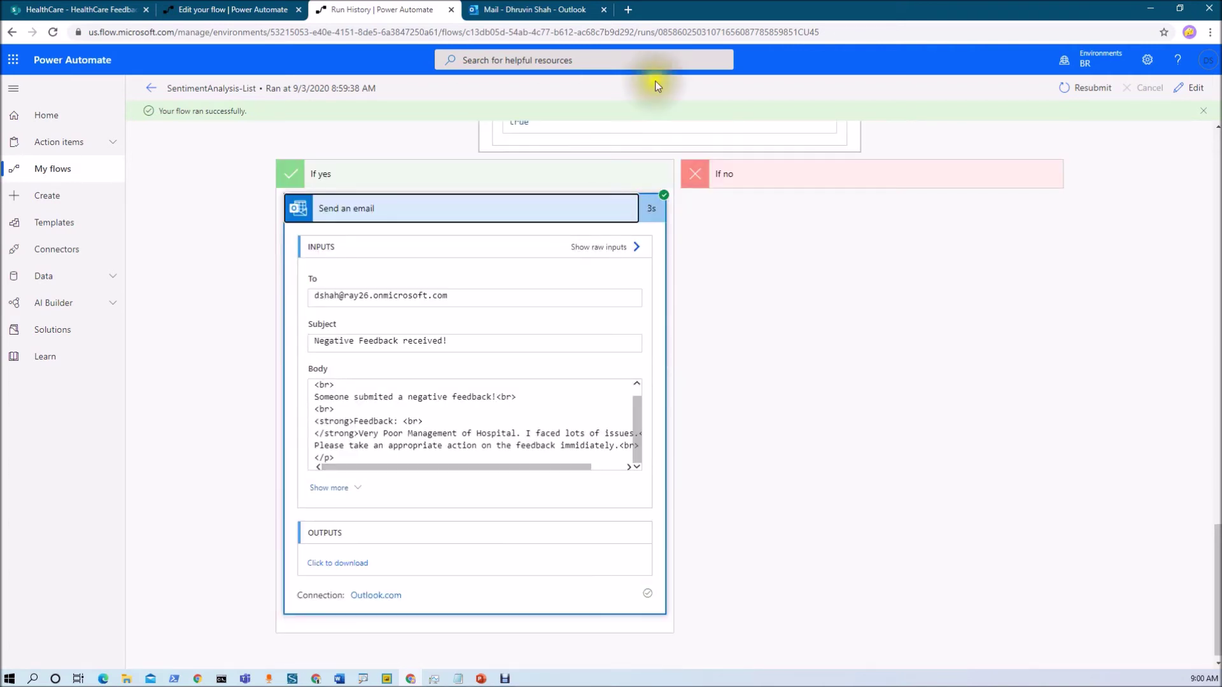
{"action": "left_click", "coordinate": [515, 7]}
{"action": "mouse_move", "coordinate": [243, 164]}
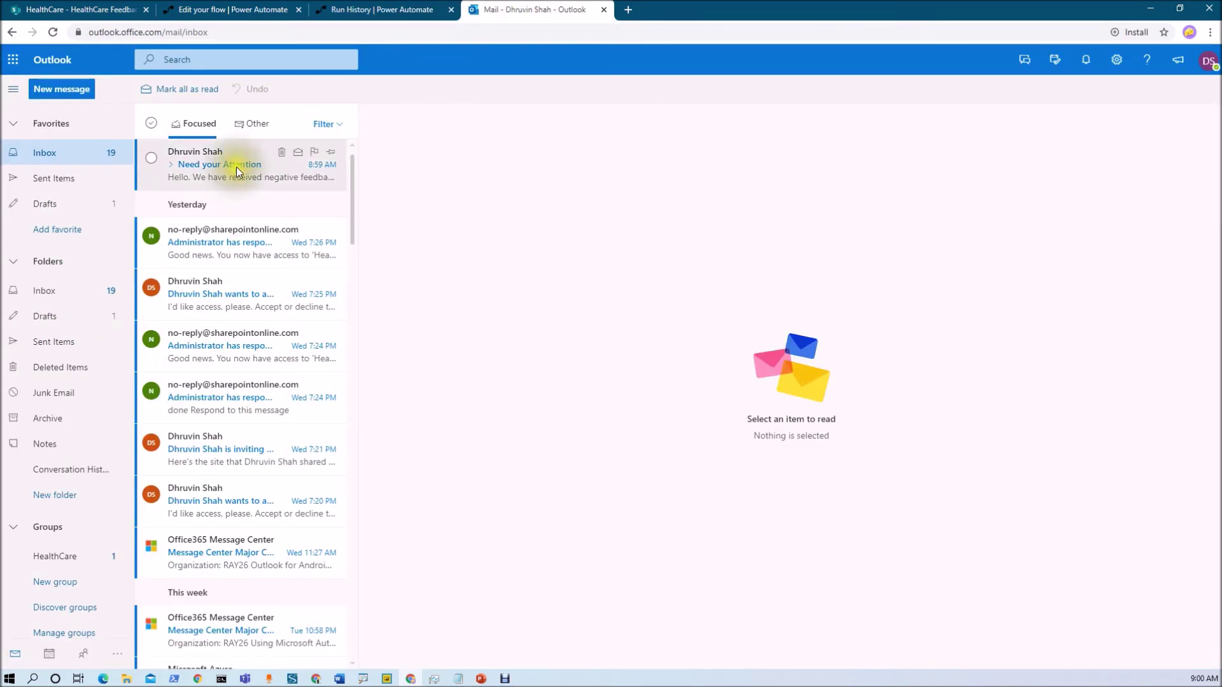
{"action": "left_click", "coordinate": [257, 170]}
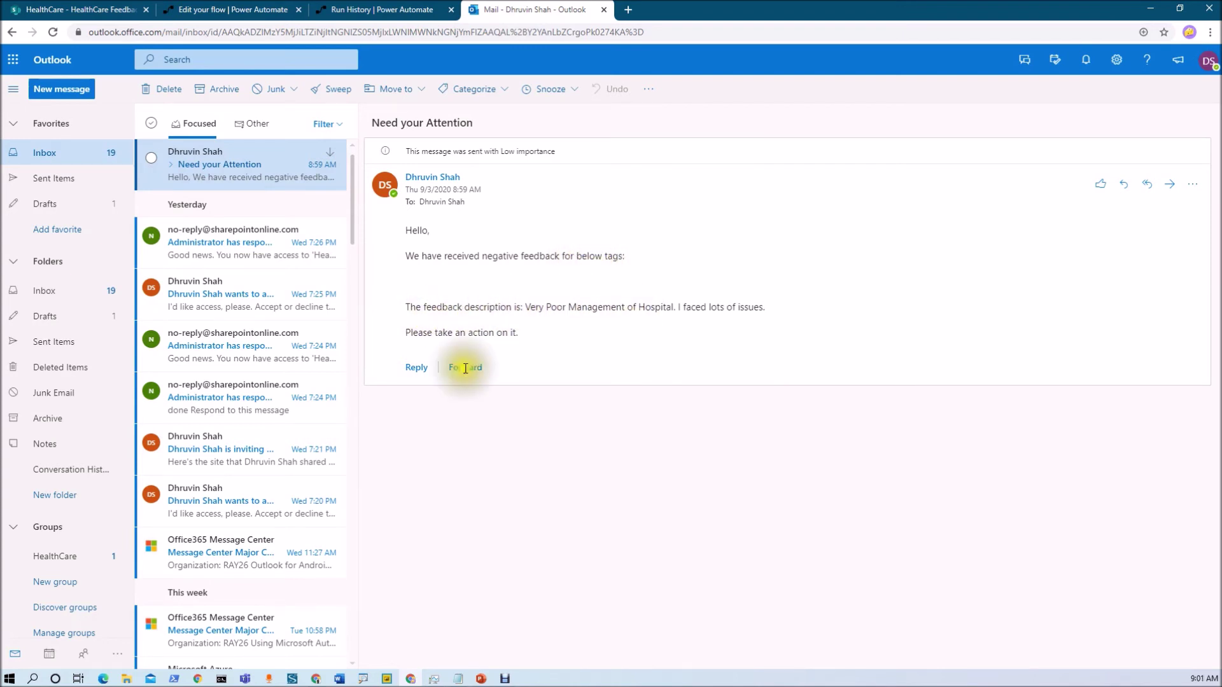
{"action": "key", "text": "ctrl+shift+Tab"}
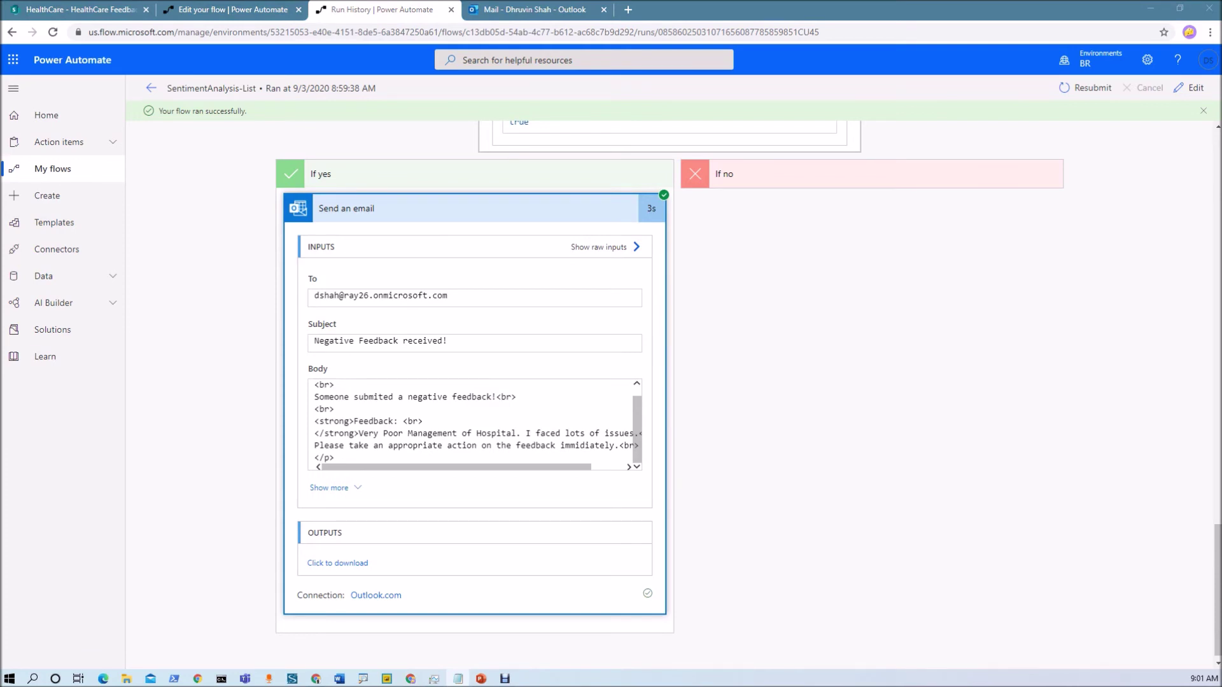
{"action": "left_click", "coordinate": [70, 9]}
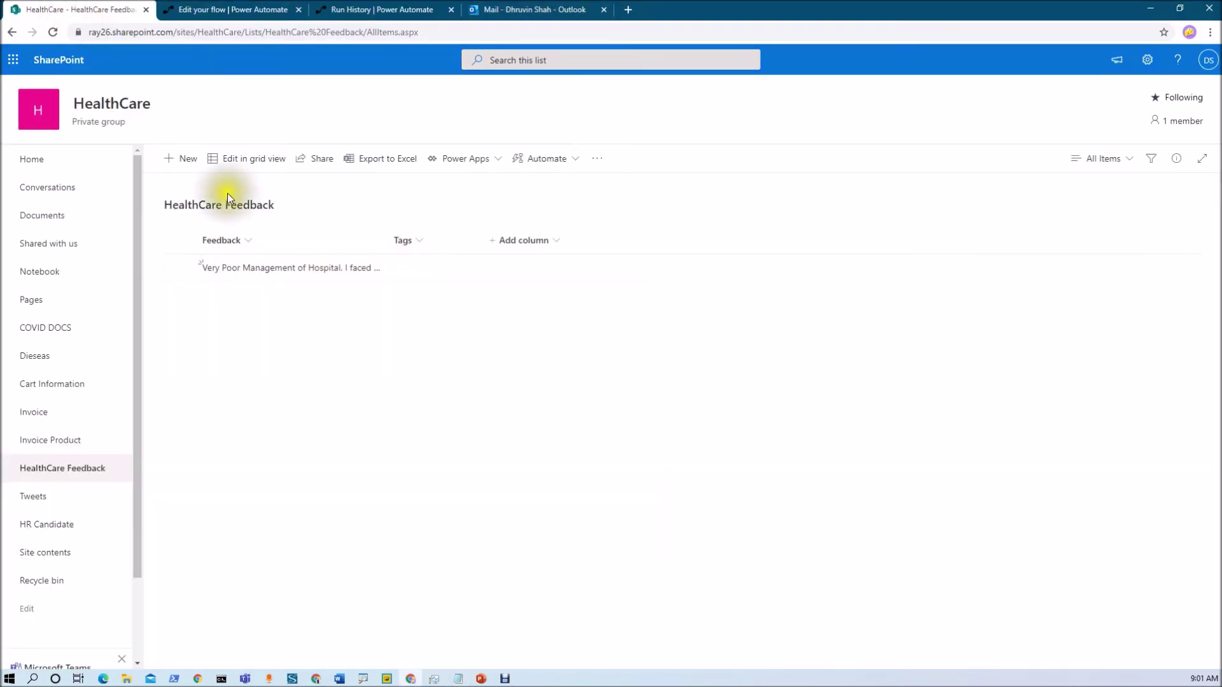
- Save a new HealthCare Feedback item praising staff care during COVID, then return to run history
{"action": "left_click", "coordinate": [183, 159]}
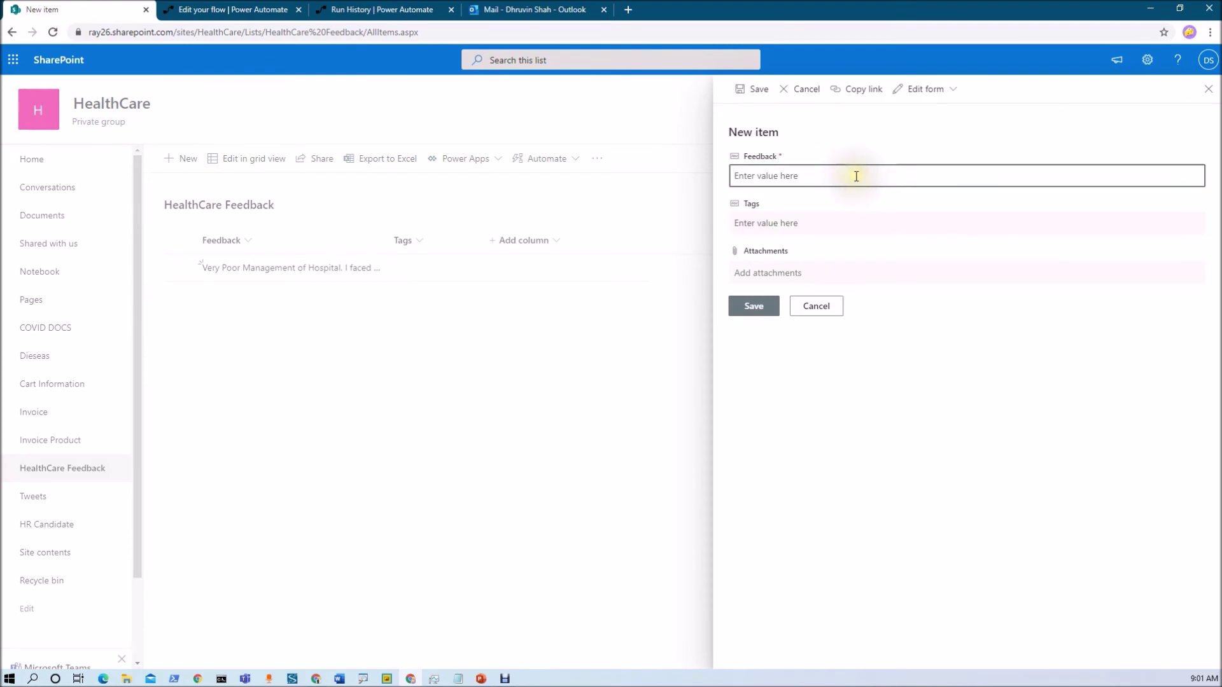
{"action": "type", "text": "The staff took a lots of care as I was suffering from COVID."}
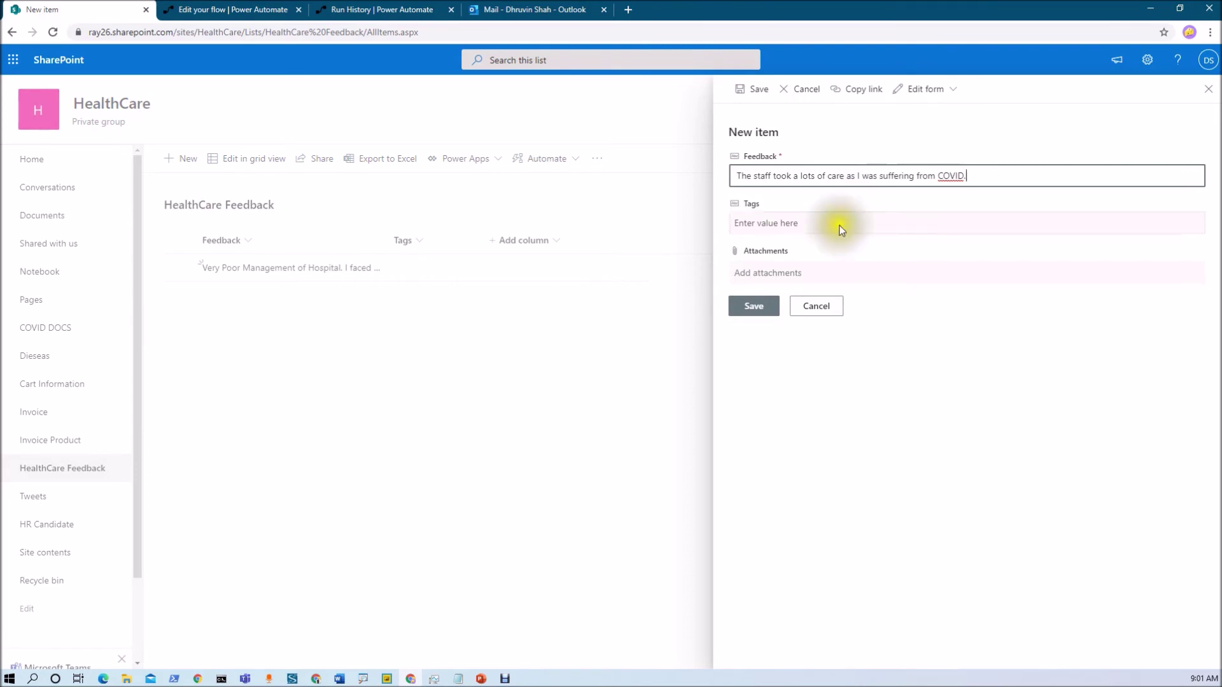
{"action": "left_click", "coordinate": [769, 307]}
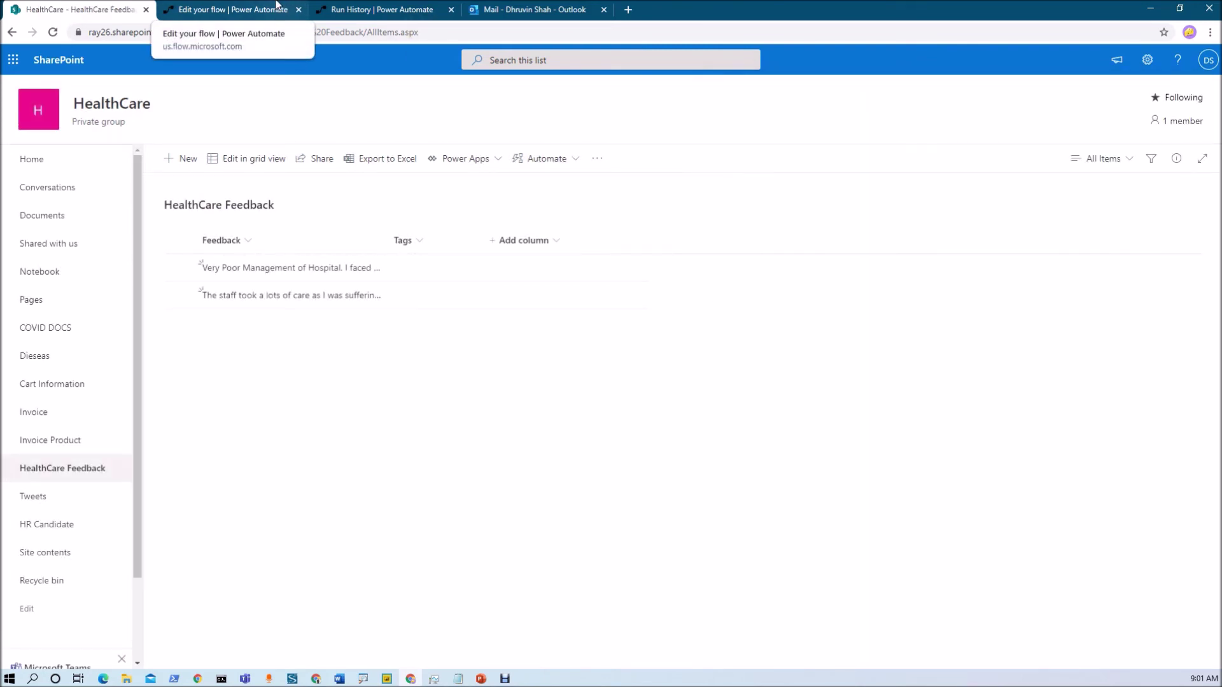
{"action": "left_click", "coordinate": [381, 9]}
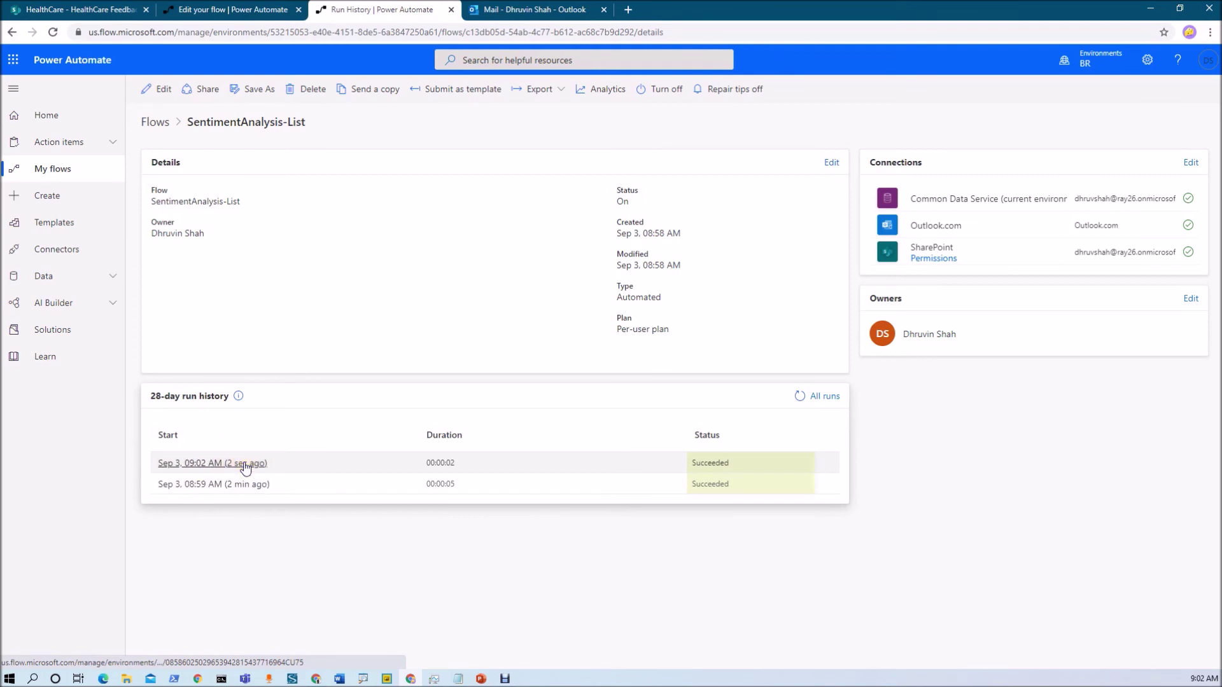
- Open the 09:02 run and confirm Predict reports positive Global sentiment of 0.56
{"action": "left_click", "coordinate": [245, 466]}
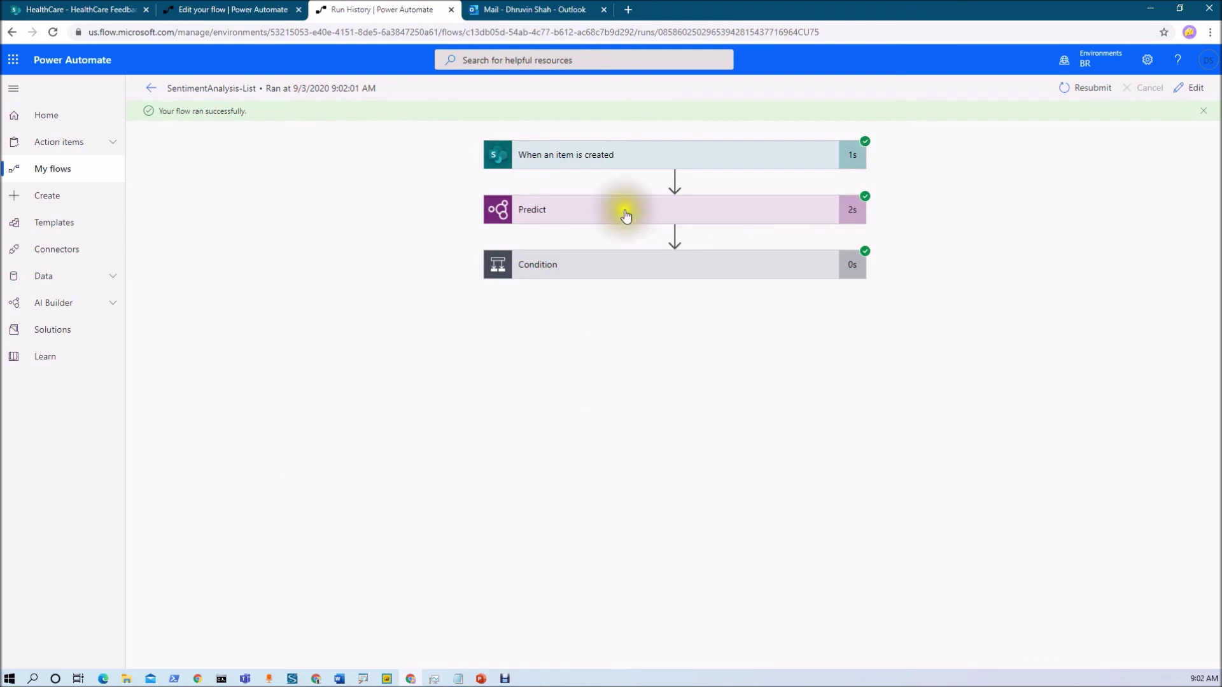
{"action": "left_click", "coordinate": [622, 212]}
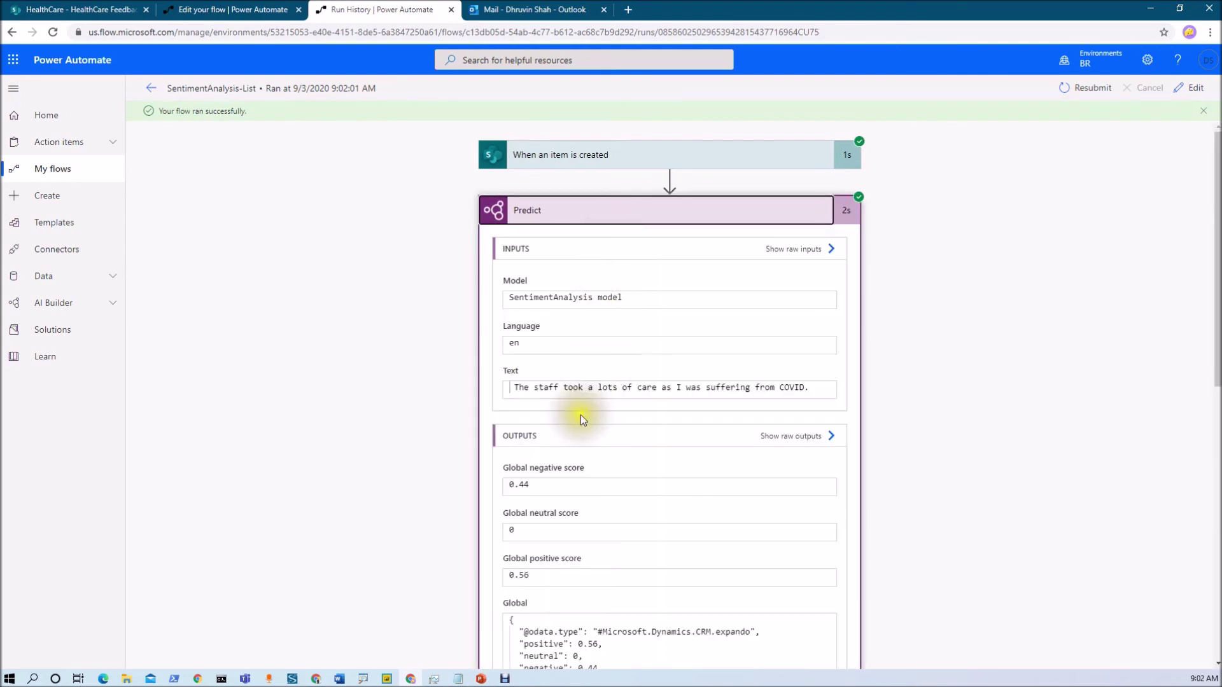
{"action": "scroll", "coordinate": [581, 418], "scroll_direction": "down", "scroll_amount": 1}
{"action": "scroll", "coordinate": [580, 418], "scroll_direction": "down", "scroll_amount": 1}
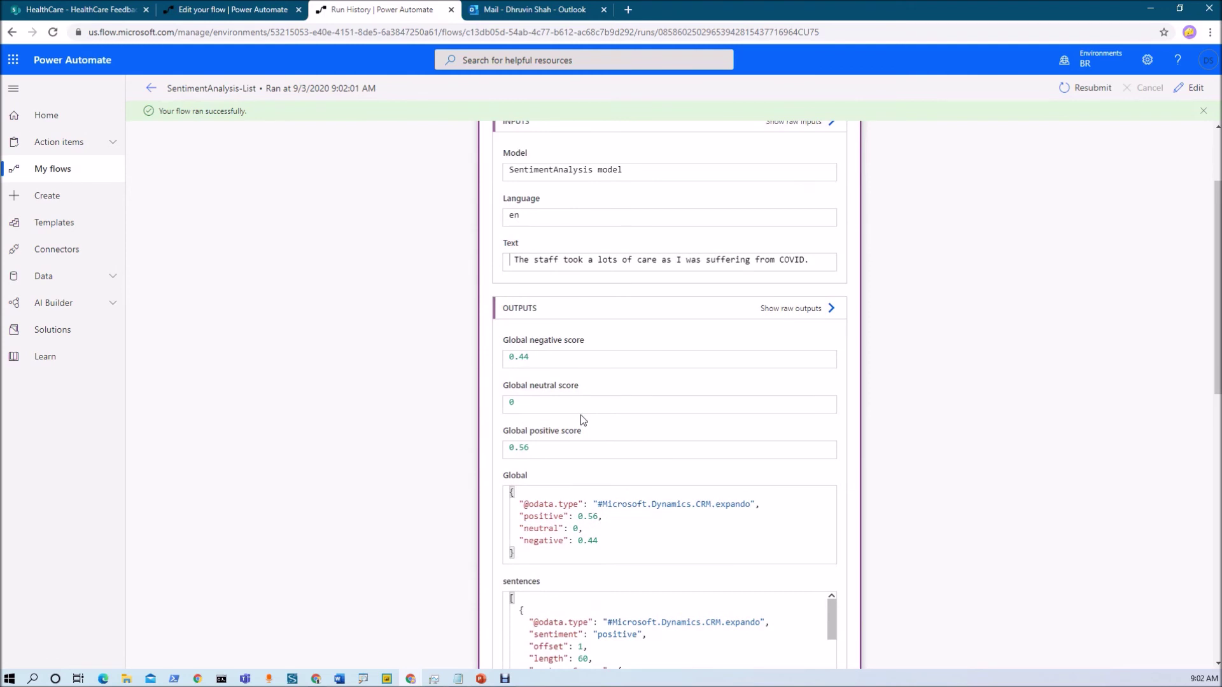
{"action": "scroll", "coordinate": [581, 418], "scroll_direction": "down", "scroll_amount": 1}
{"action": "scroll", "coordinate": [580, 415], "scroll_direction": "down", "scroll_amount": 1}
{"action": "scroll", "coordinate": [580, 415], "scroll_direction": "down", "scroll_amount": 3}
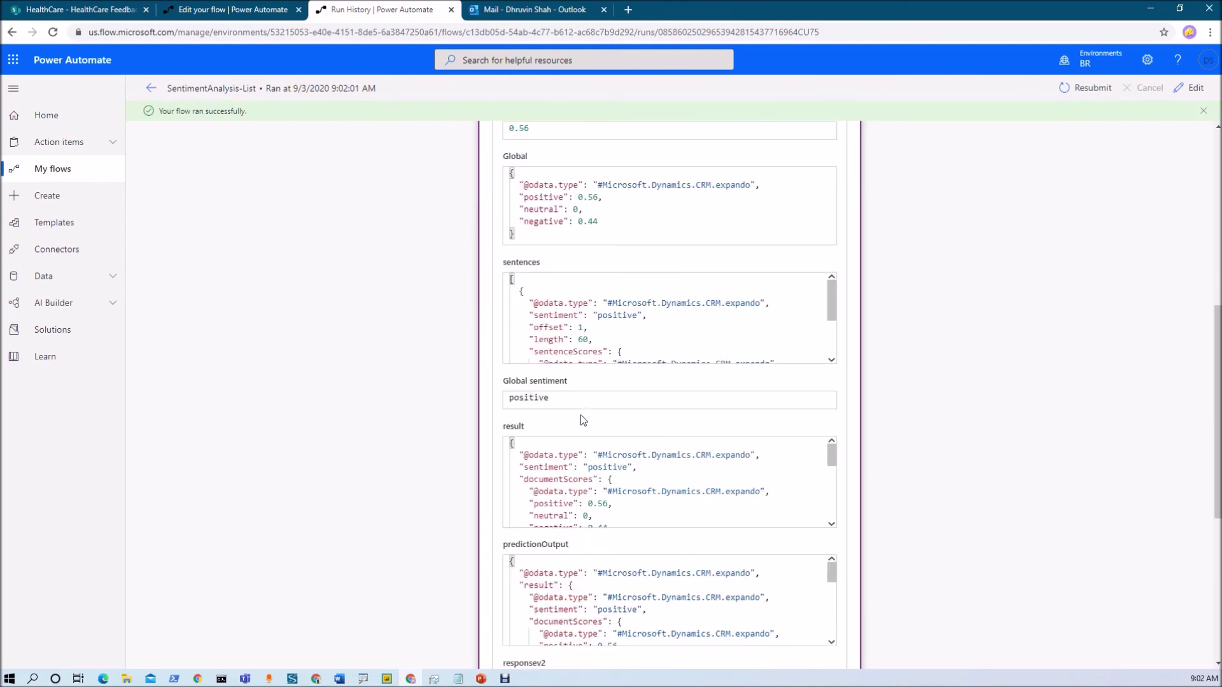
{"action": "left_click", "coordinate": [539, 404]}
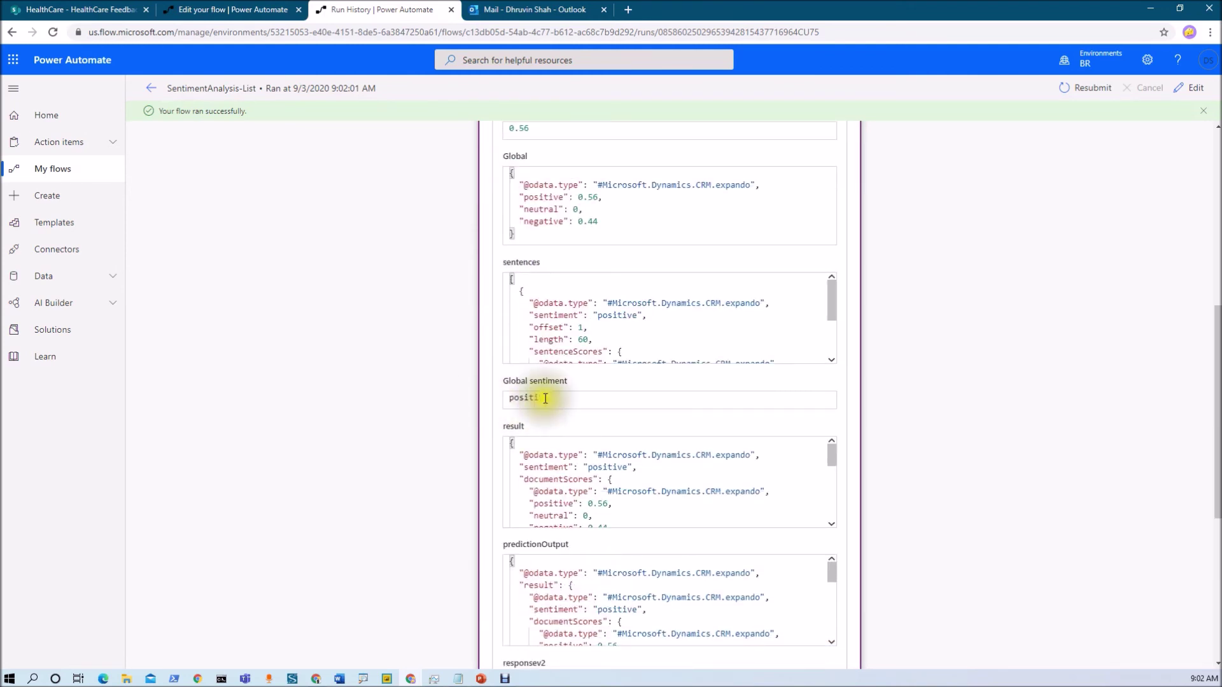
{"action": "left_click", "coordinate": [524, 399]}
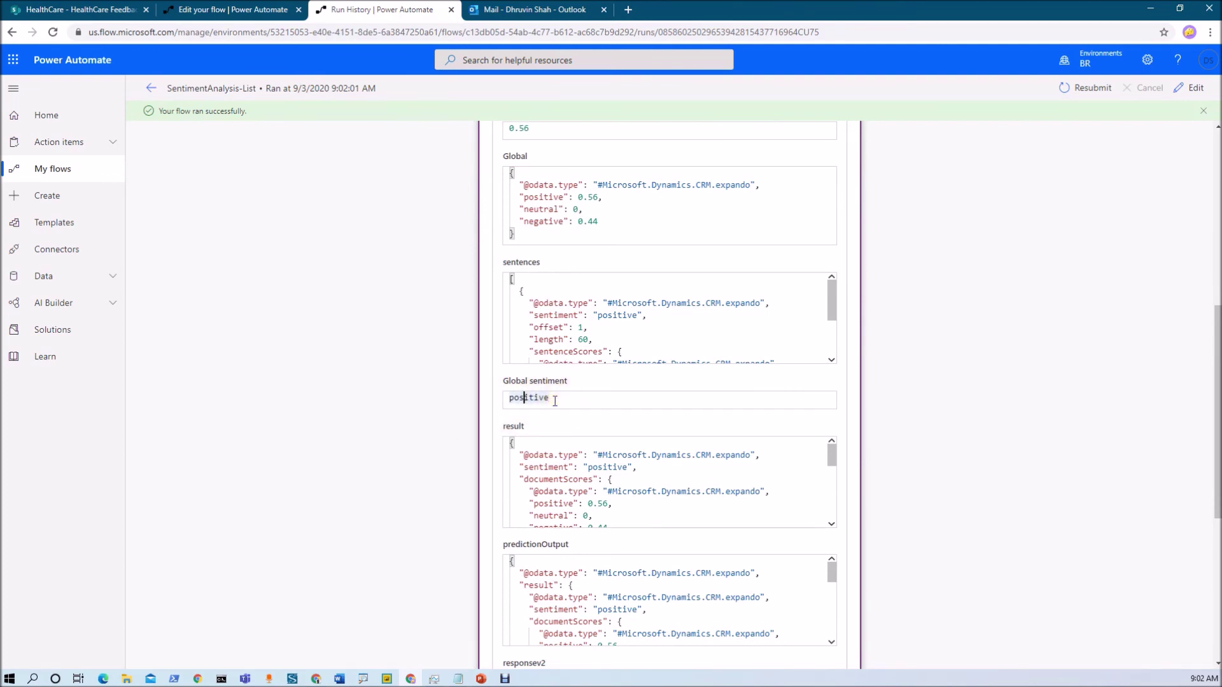
{"action": "scroll", "coordinate": [553, 400], "scroll_direction": "down", "scroll_amount": 1}
{"action": "scroll", "coordinate": [553, 401], "scroll_direction": "down", "scroll_amount": 3}
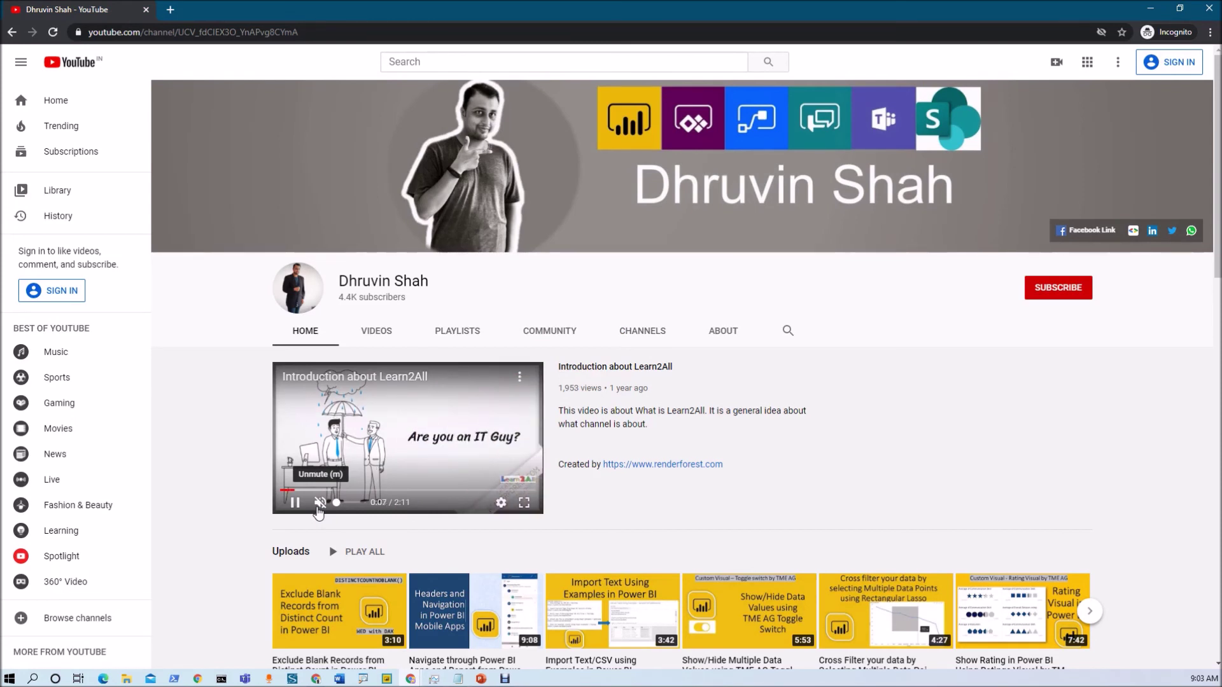
- View the Dhruvin Shah channel's playlists and open its WhatsApp updates banner link
{"action": "left_click", "coordinate": [453, 332]}
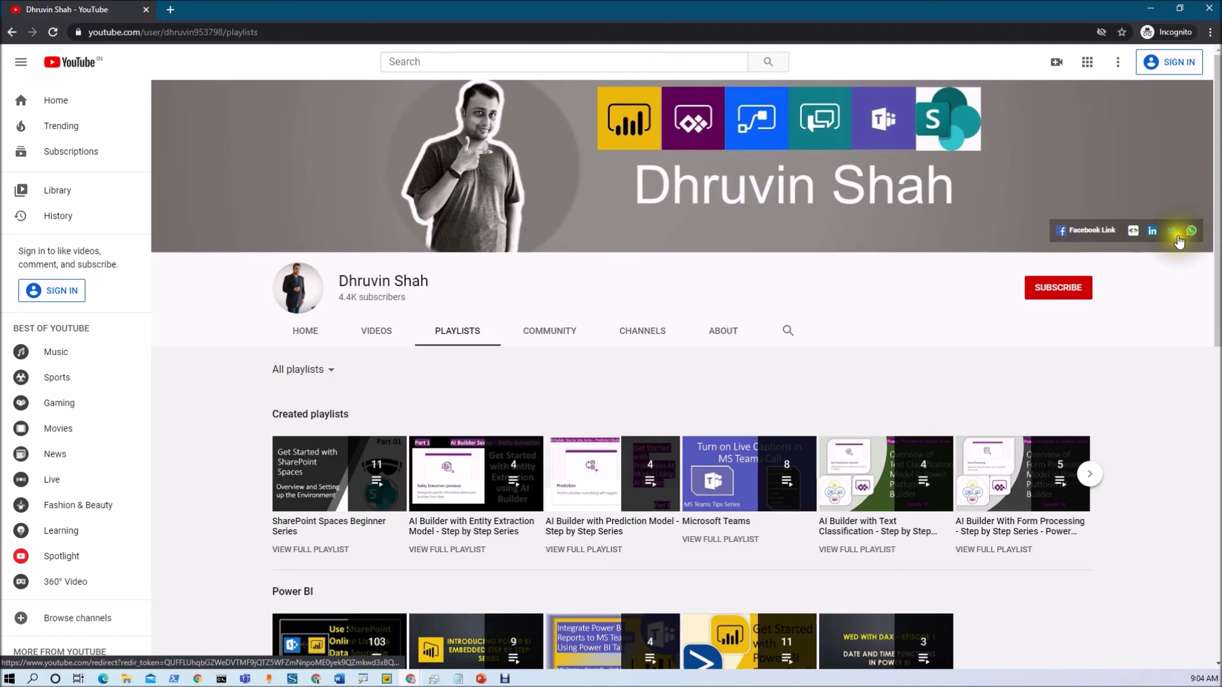
{"action": "left_click", "coordinate": [1136, 240]}
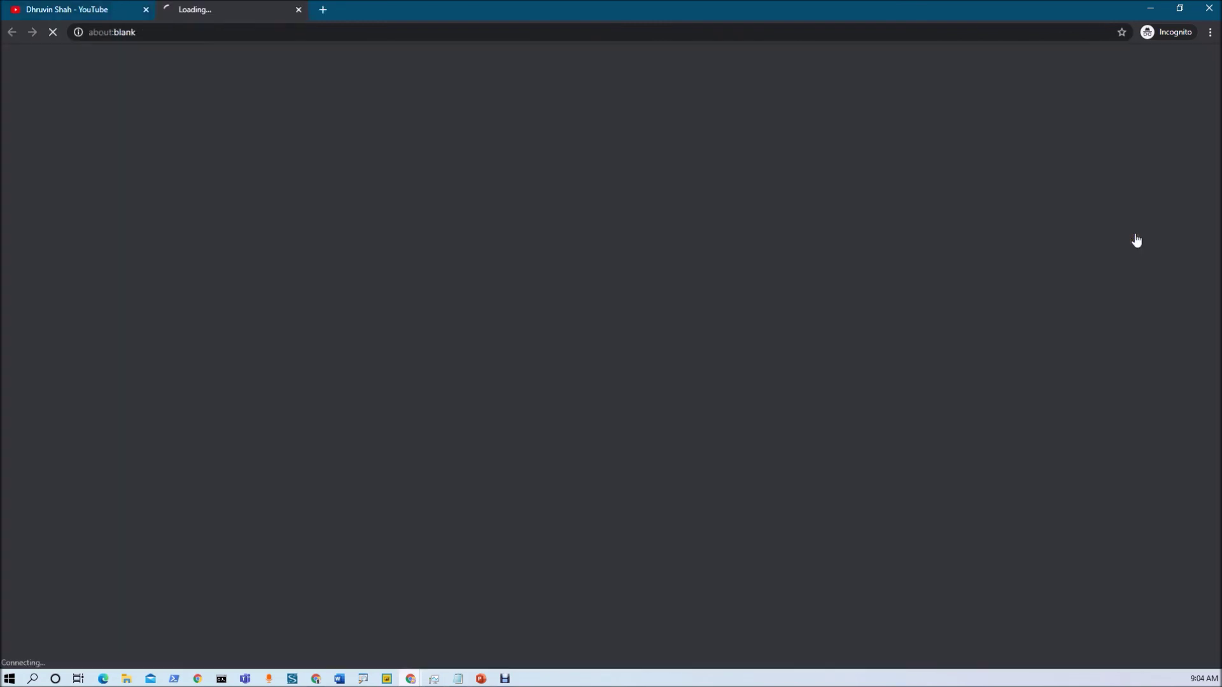